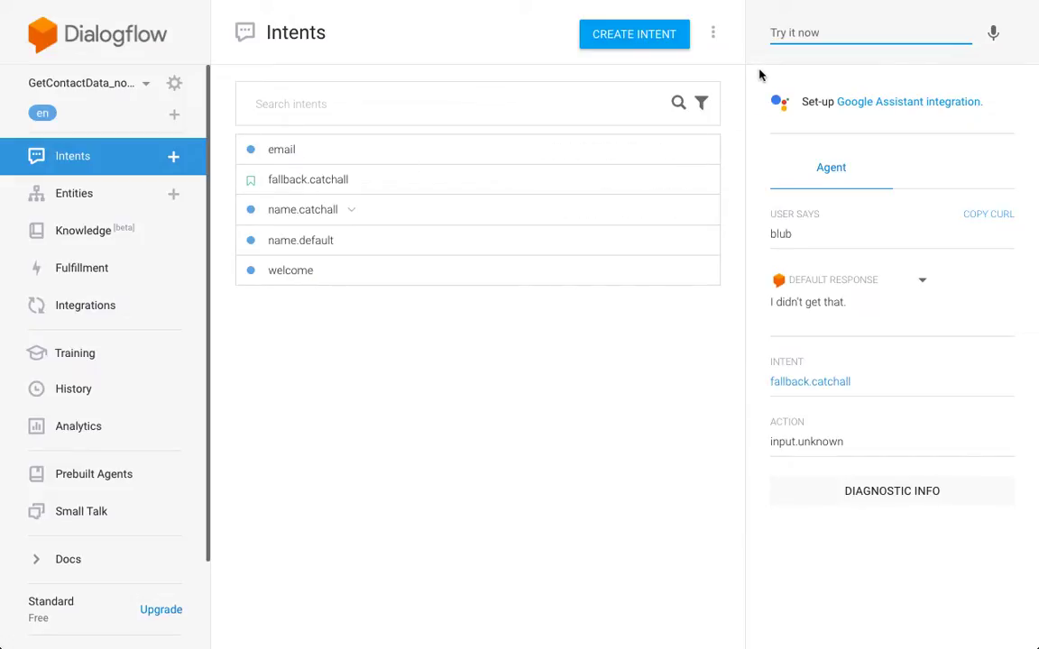
- Resend 'hi' from the test history and get the reply 'Hello, what's your name?'
{"action": "key", "text": "Down"}
{"action": "left_click", "coordinate": [745, 93]}
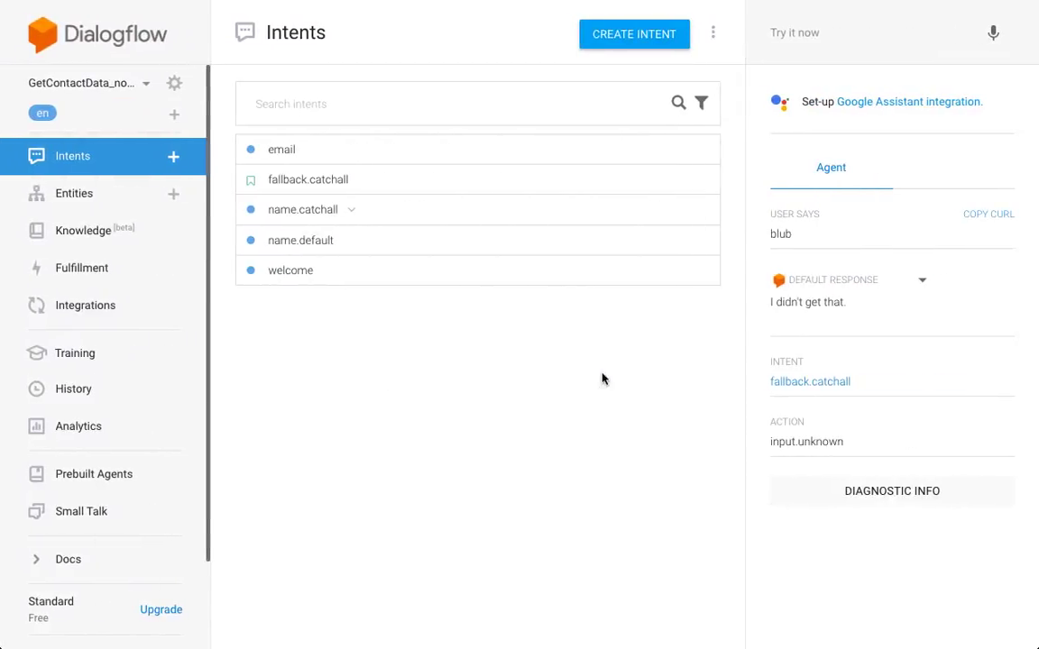
{"action": "left_click", "coordinate": [857, 29]}
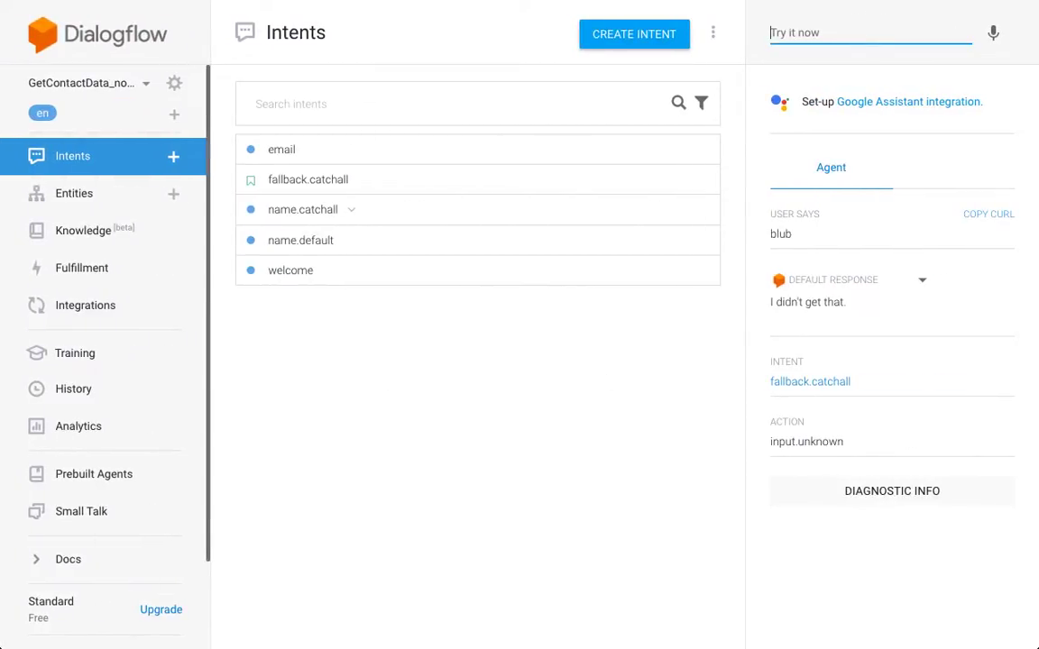
{"action": "key", "text": "Down"}
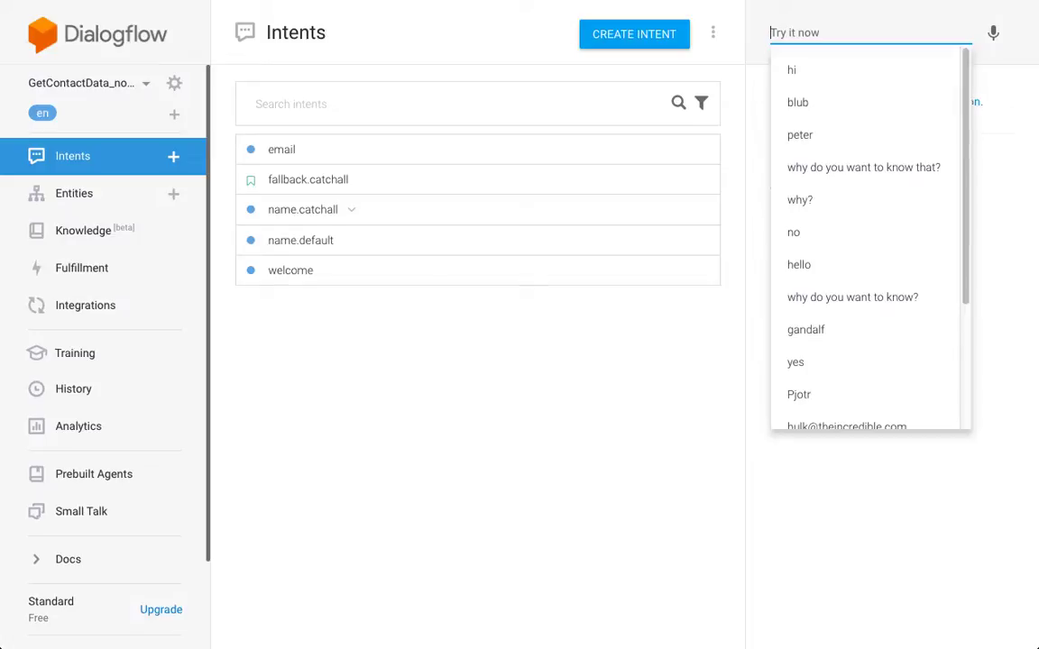
{"action": "key", "text": "Down"}
{"action": "key", "text": "Return"}
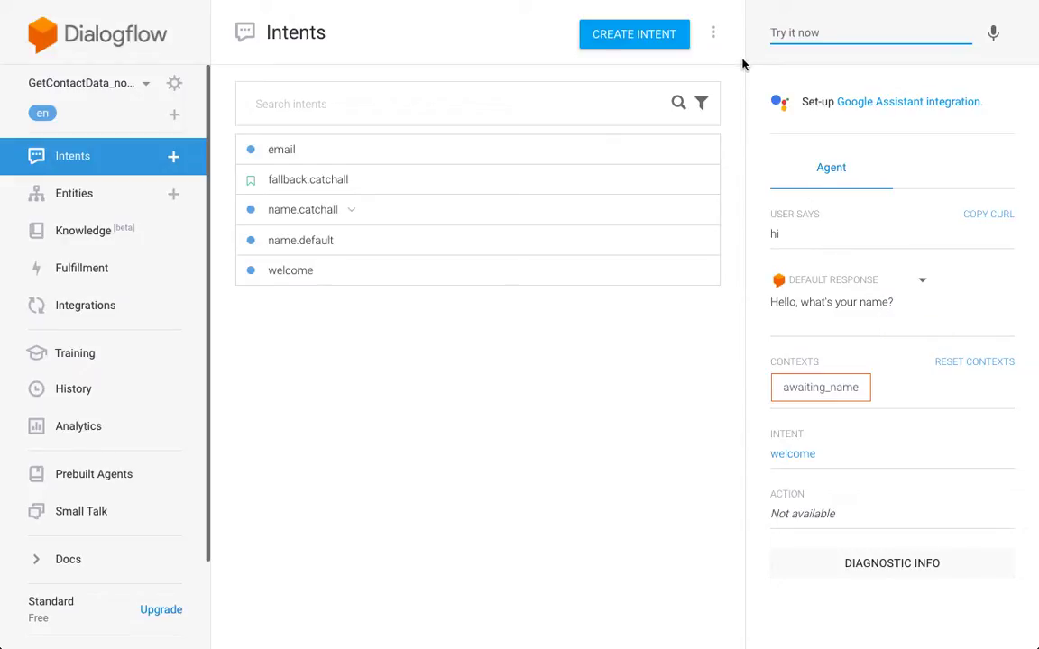
{"action": "key", "text": "Down"}
{"action": "key", "text": "Escape"}
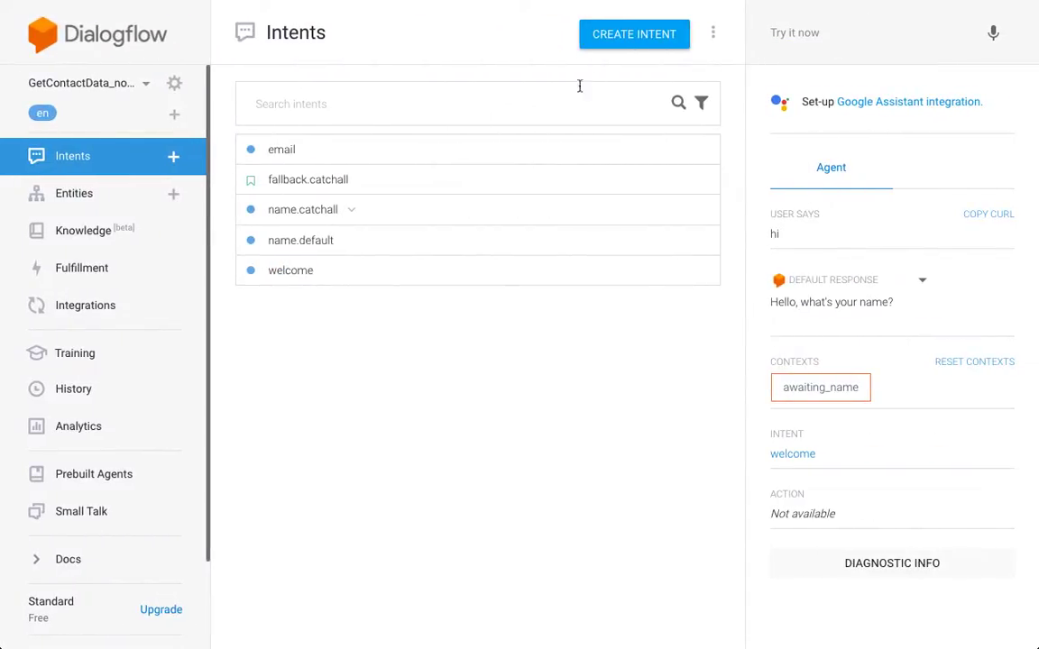
{"action": "left_click", "coordinate": [661, 45]}
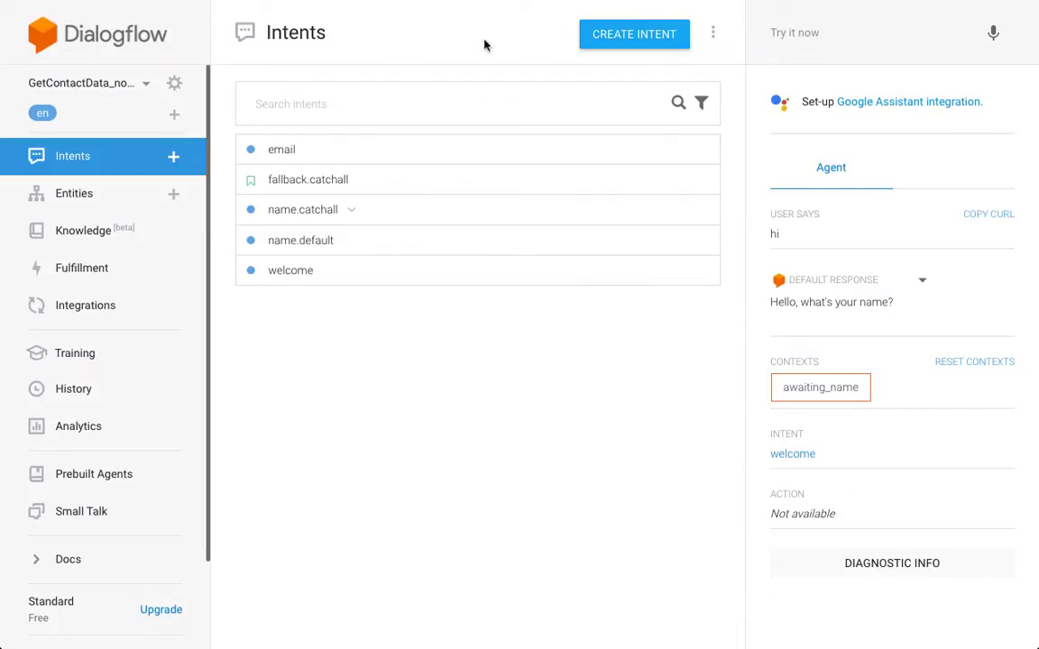
- Create intent welcome.hasname with input context awaiting_email and output context lifespan 1
{"action": "left_click", "coordinate": [595, 37]}
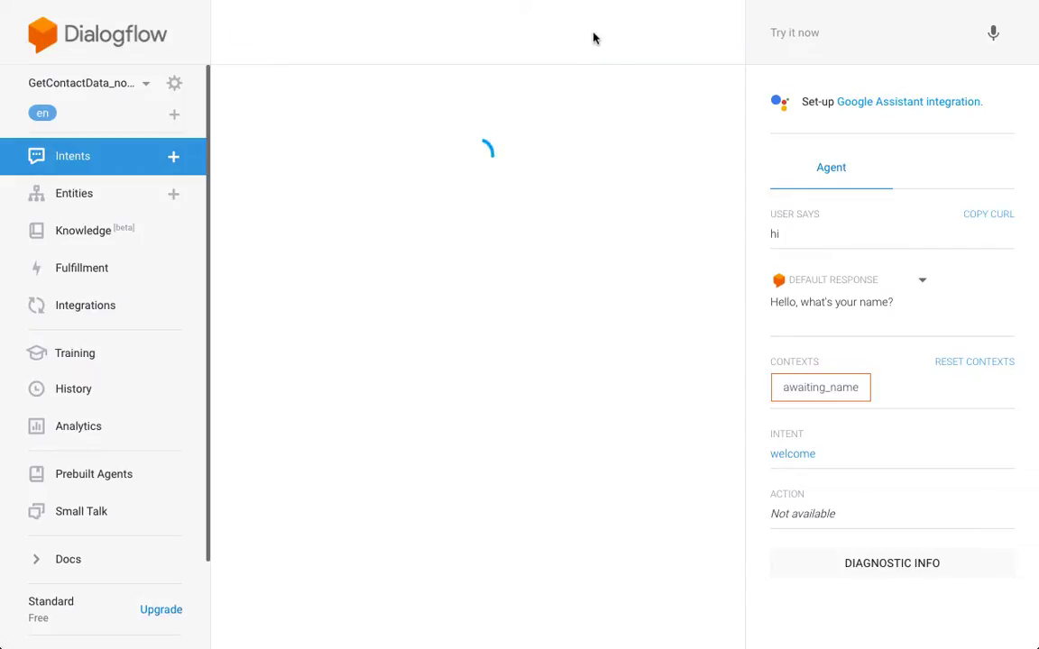
{"action": "left_click", "coordinate": [308, 94]}
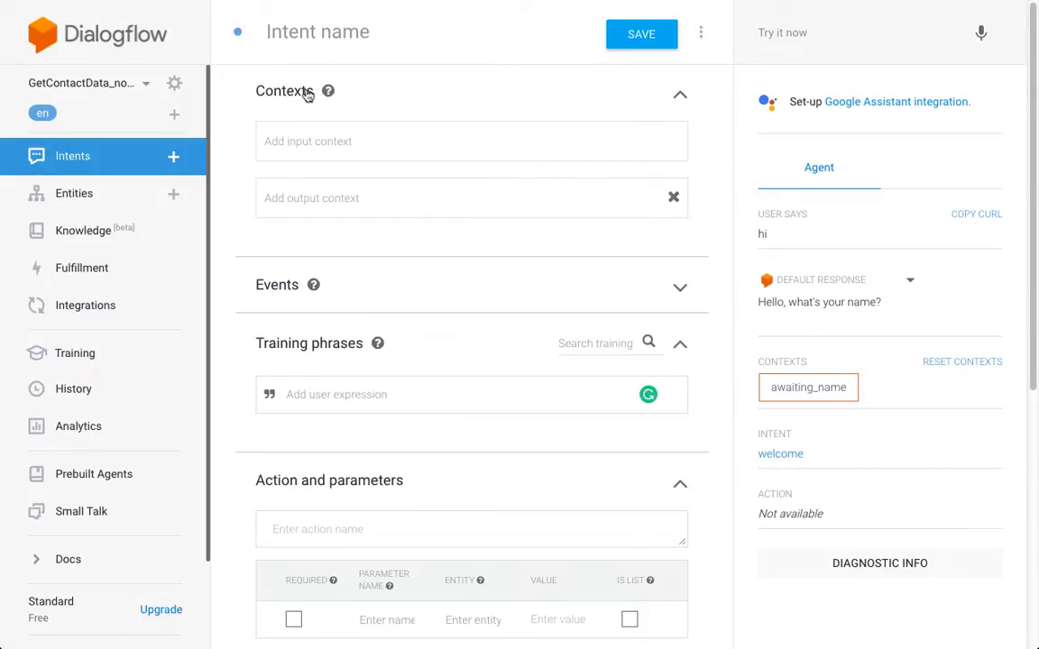
{"action": "left_click", "coordinate": [347, 38]}
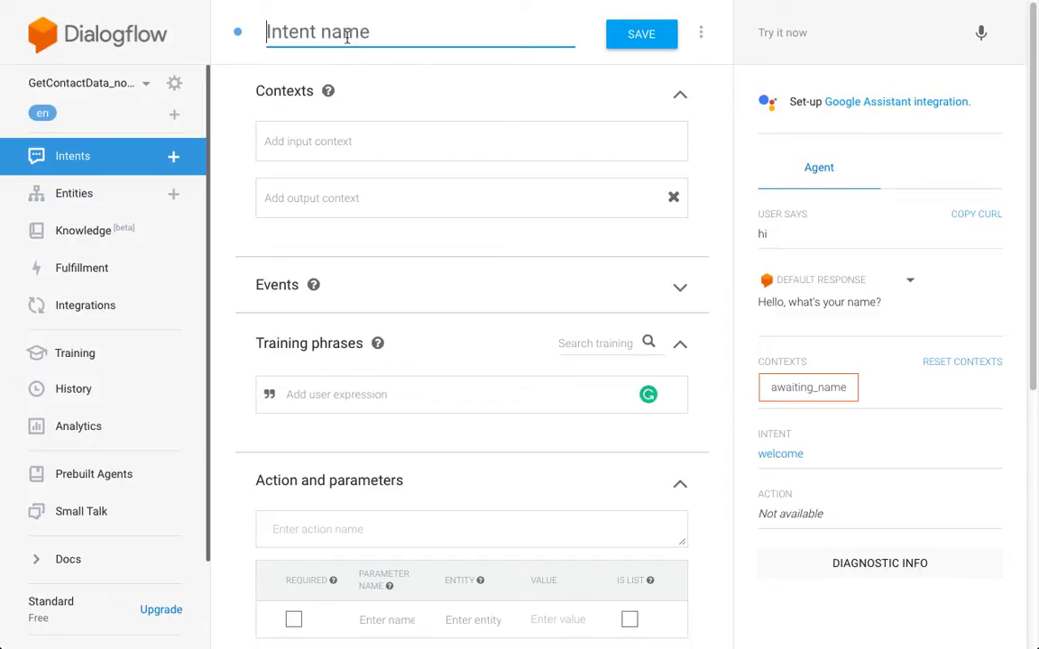
{"action": "type", "text": "wel"}
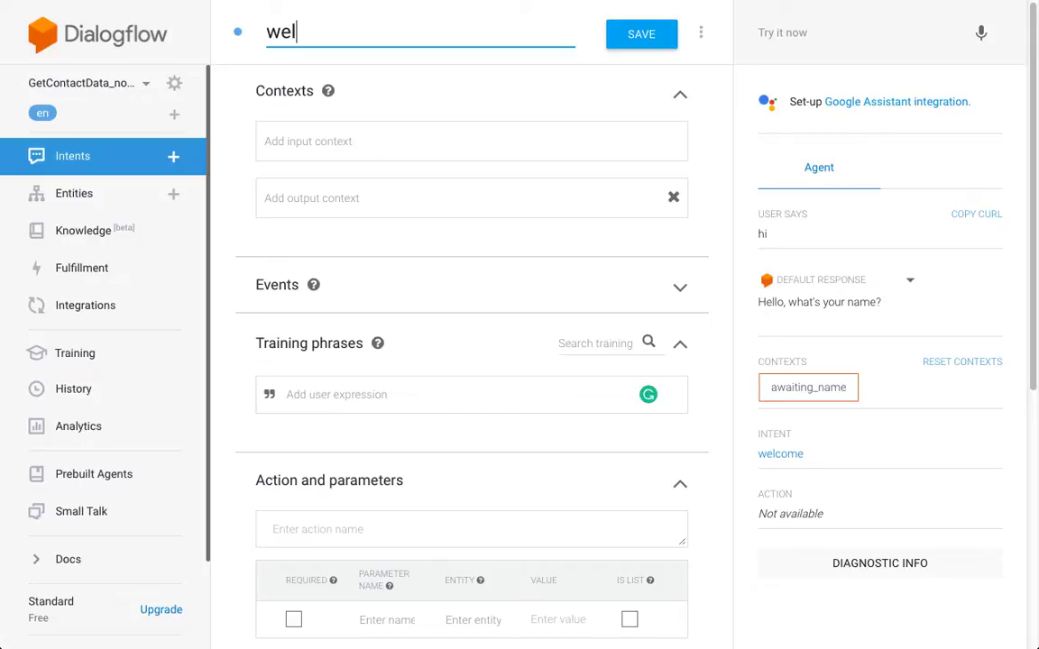
{"action": "type", "text": "come.ha"}
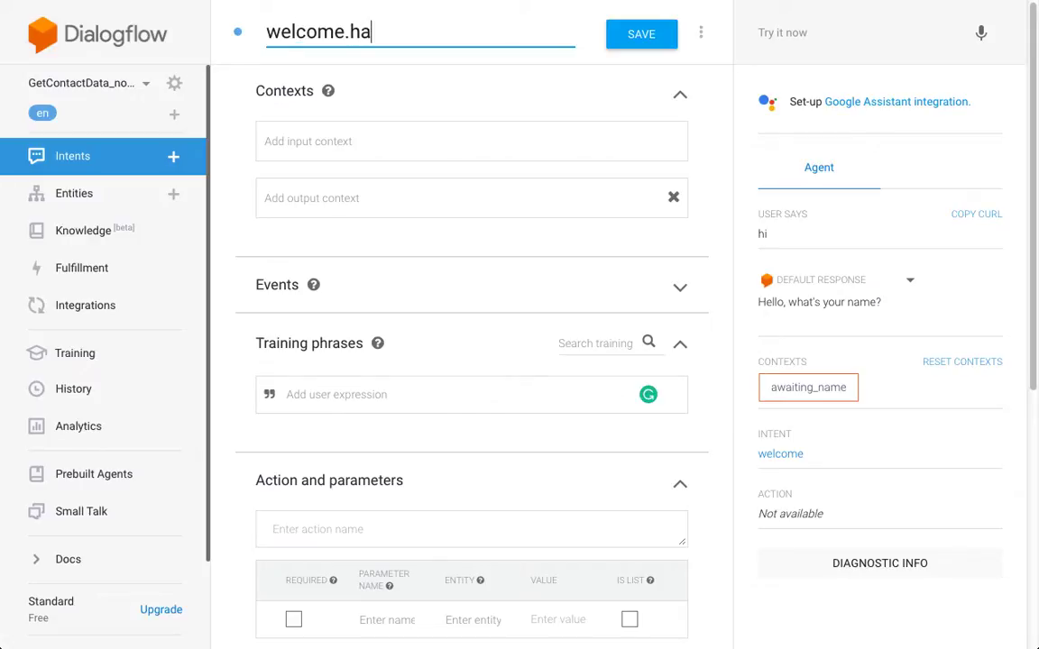
{"action": "type", "text": "sname"}
{"action": "left_click", "coordinate": [385, 133]}
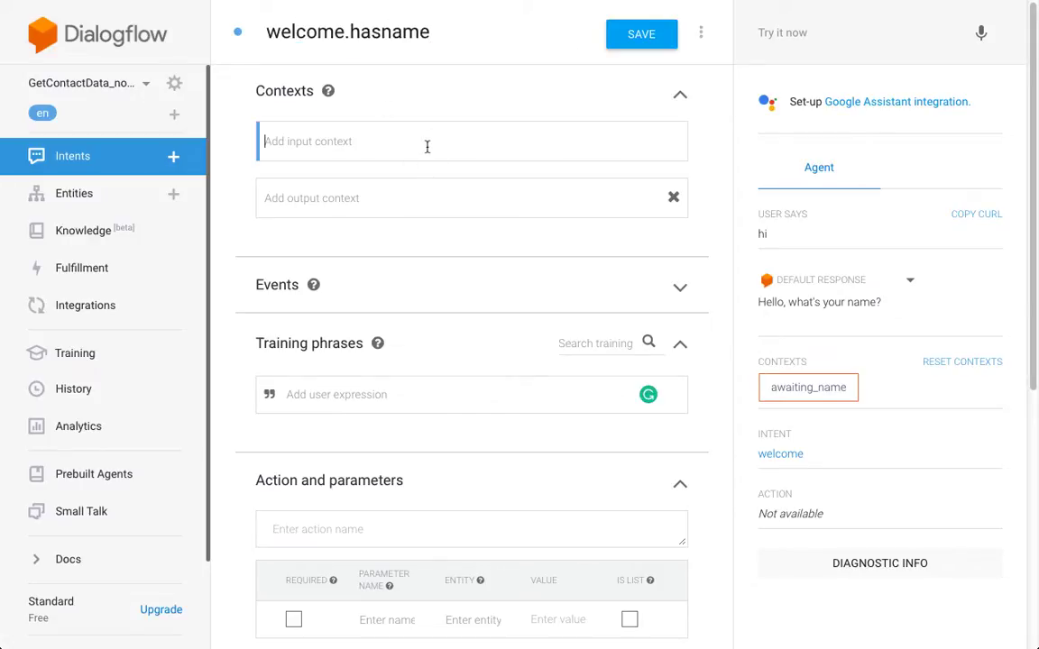
{"action": "type", "text": "awaitin"}
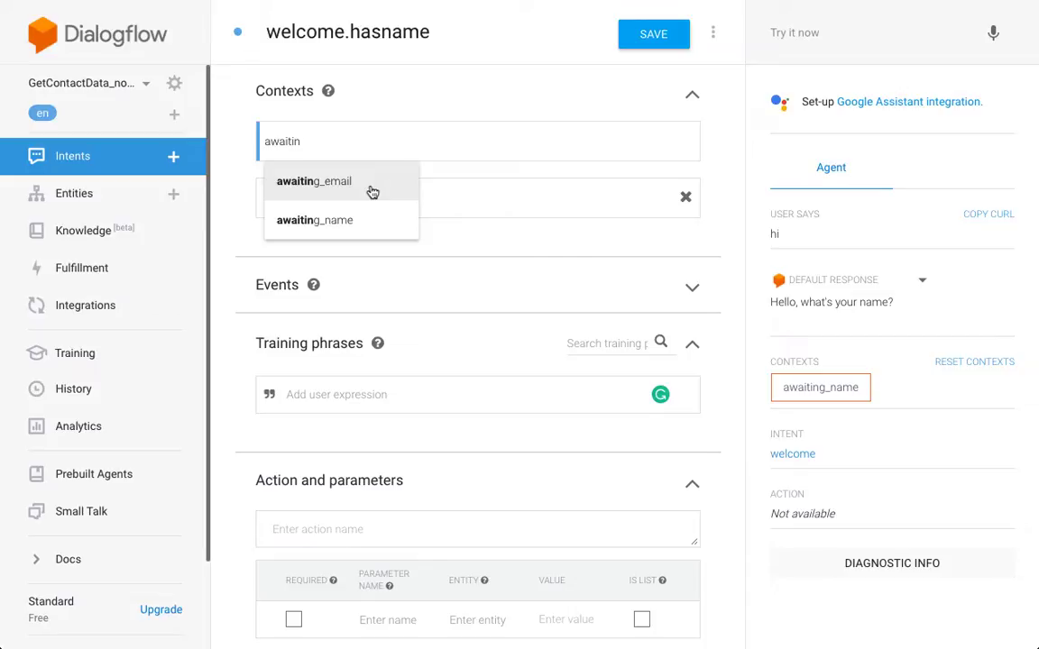
{"action": "left_click", "coordinate": [372, 192]}
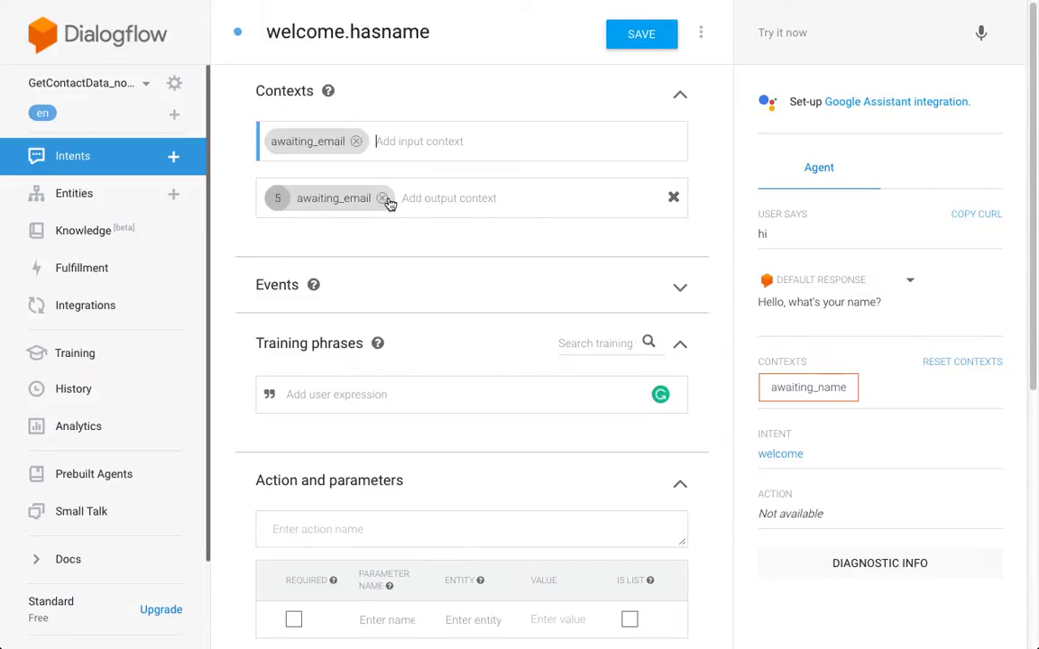
{"action": "left_click", "coordinate": [276, 200]}
{"action": "type", "text": "1"}
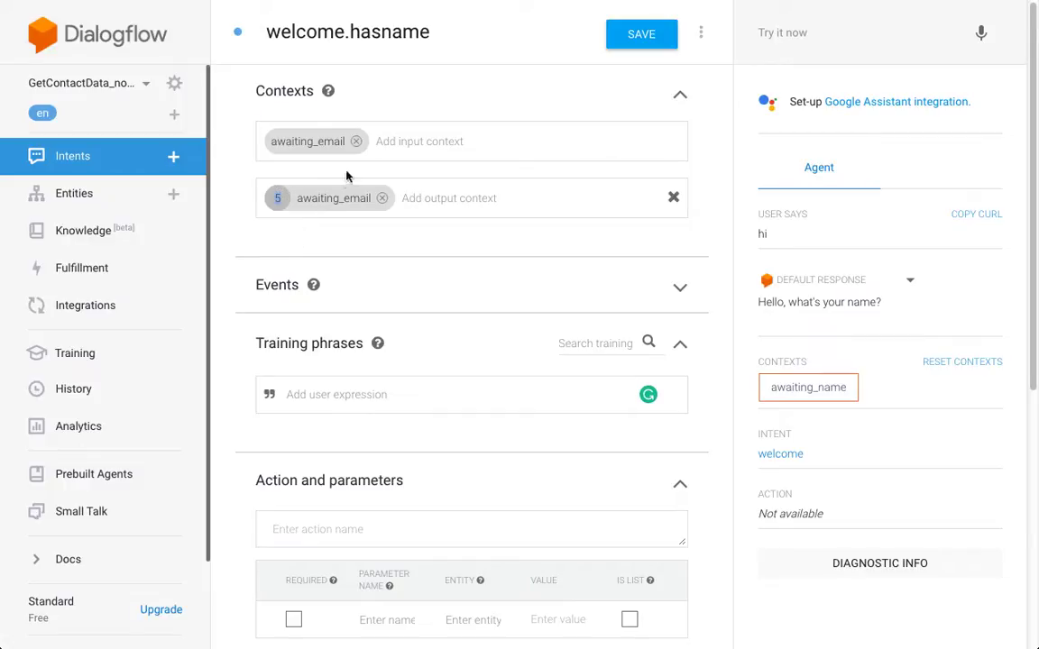
- Add the training phrases hi, hello and hey
{"action": "left_click", "coordinate": [390, 394]}
{"action": "type", "text": "hi"}
{"action": "key", "text": "Return"}
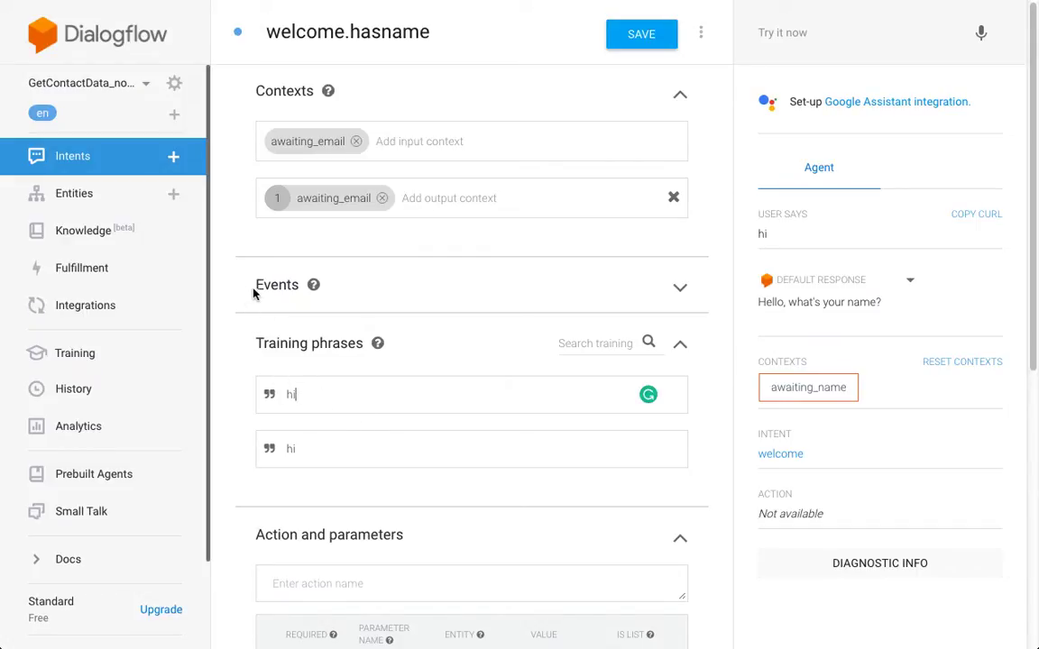
{"action": "key", "text": "BackSpace"}
{"action": "key", "text": "BackSpace"}
{"action": "type", "text": "hello"}
{"action": "key", "text": "Return"}
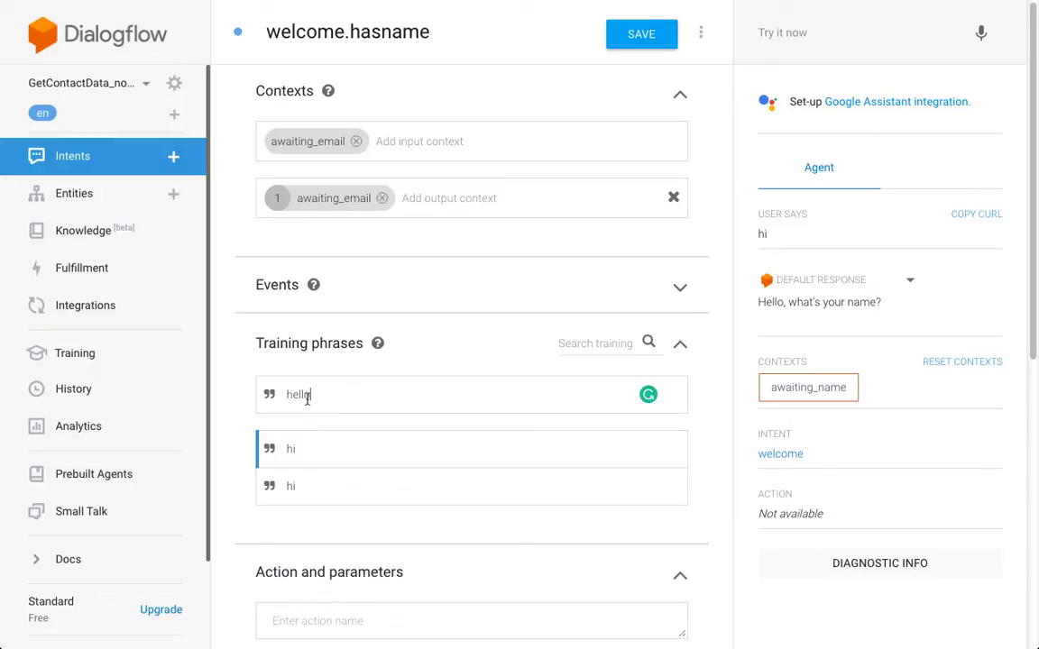
{"action": "key", "text": "Return"}
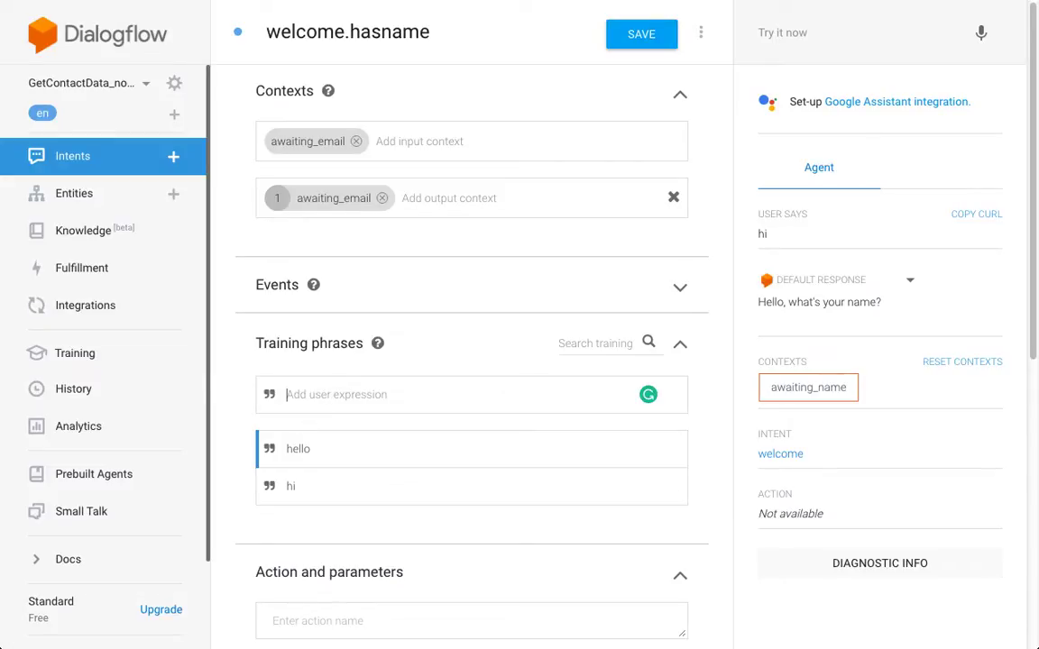
{"action": "type", "text": "hey"}
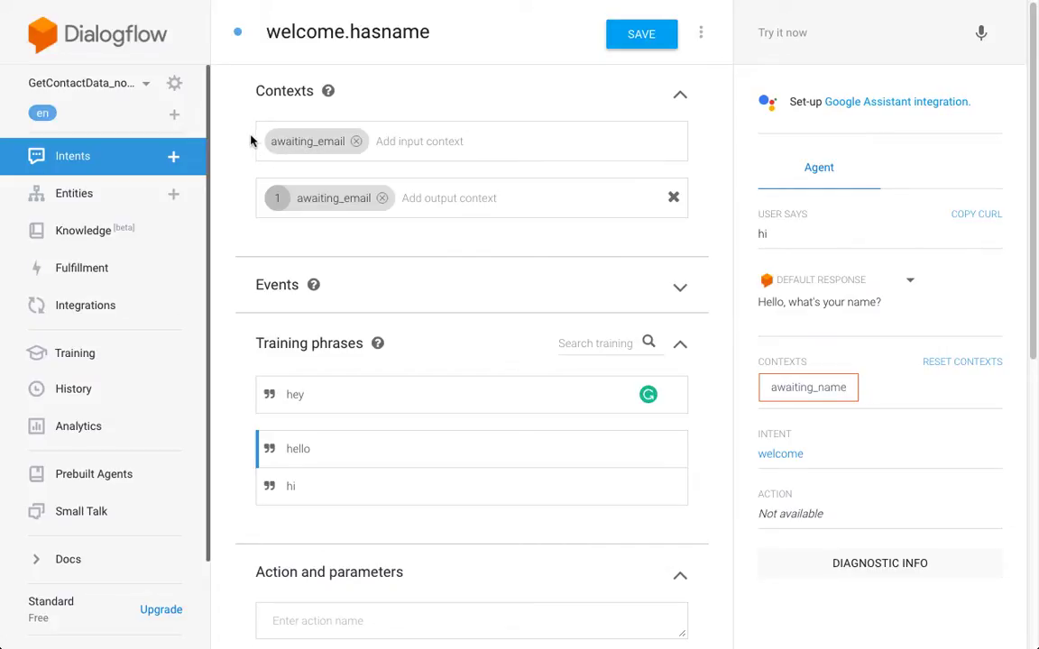
{"action": "scroll", "coordinate": [229, 155], "scroll_direction": "down", "scroll_amount": 6}
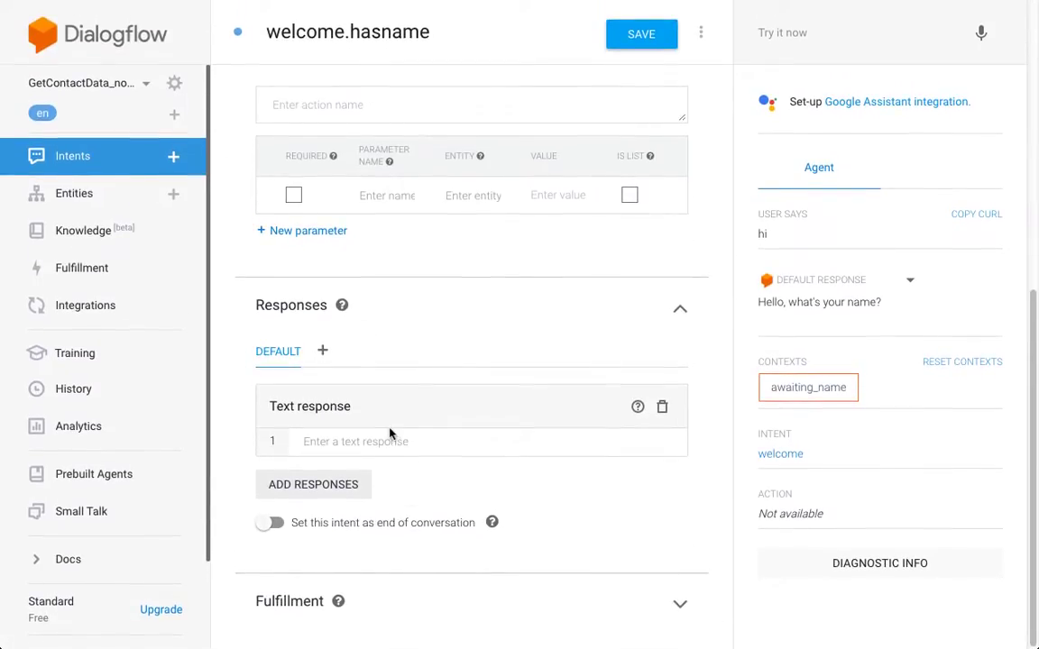
- Set the response 'Hi, we've already met! Can you let me know your email address?' and save
{"action": "left_click", "coordinate": [391, 440]}
{"action": "type", "text": "H"}
{"action": "key", "text": "BackSpace"}
{"action": "type", "text": "Hi, we've already met! Can you let "}
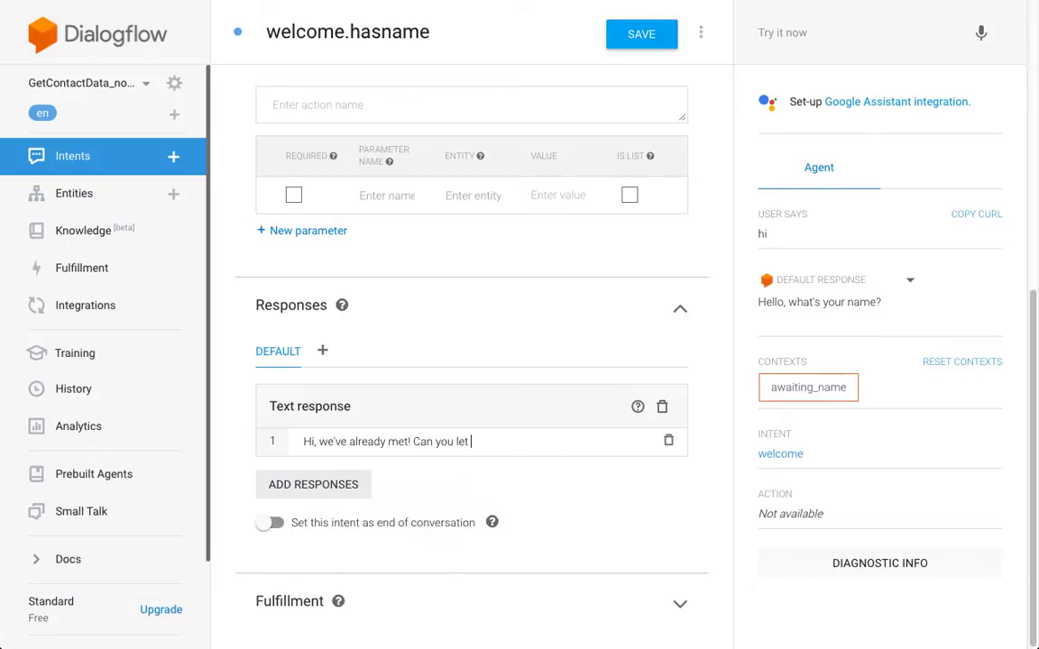
{"action": "type", "text": "me know your email address=?"}
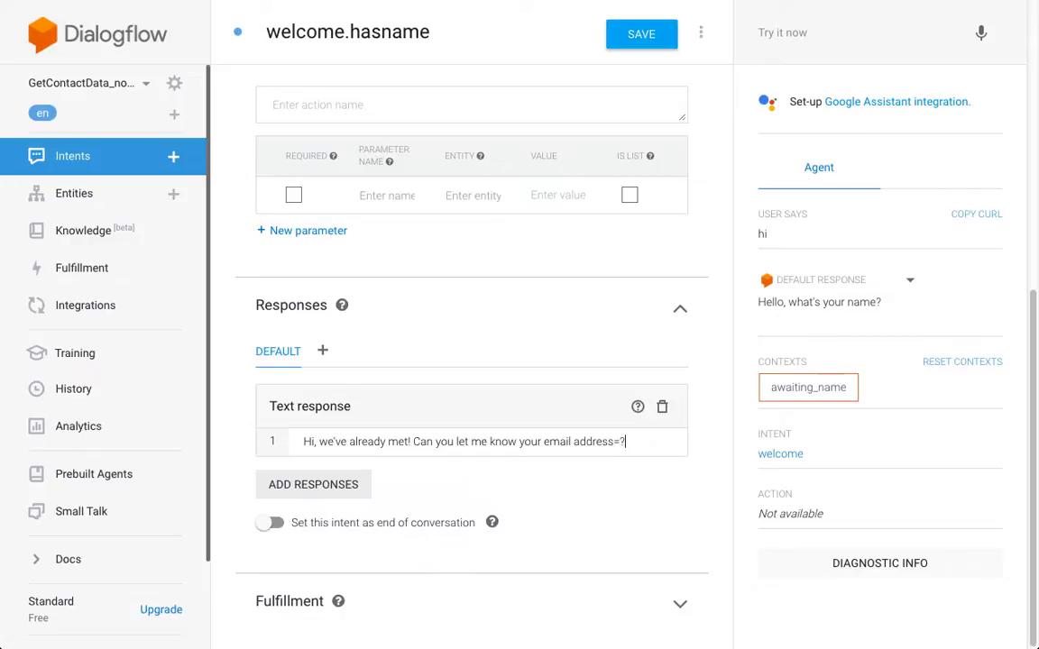
{"action": "key", "text": "BackSpace"}
{"action": "type", "text": "?"}
{"action": "left_click", "coordinate": [638, 38]}
{"action": "scroll", "coordinate": [233, 93], "scroll_direction": "up", "scroll_amount": 6}
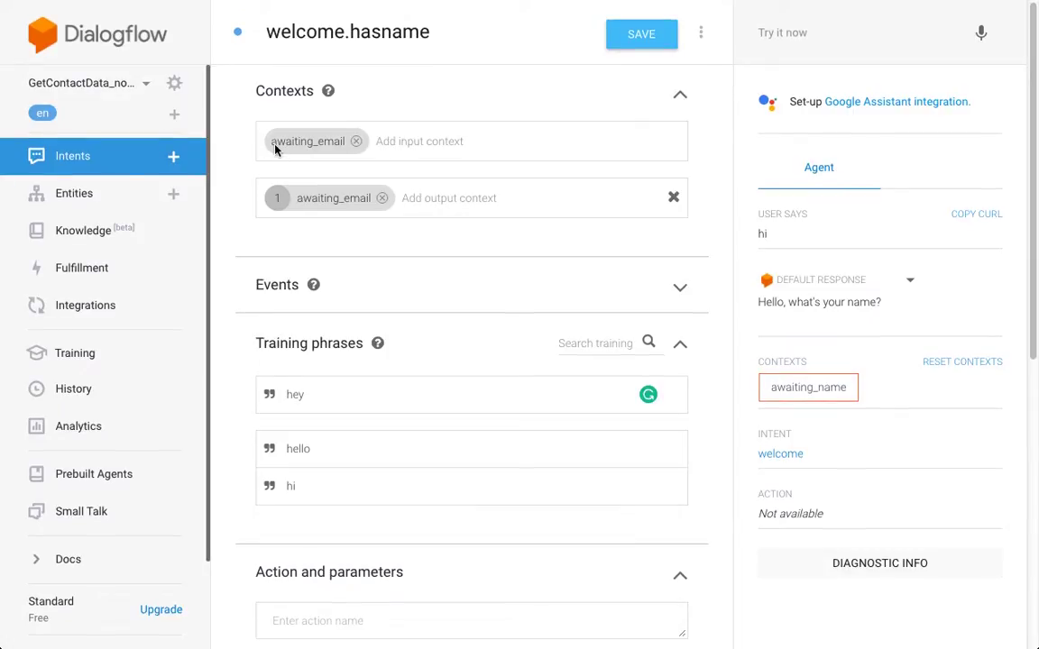
{"action": "key", "text": "super+s"}
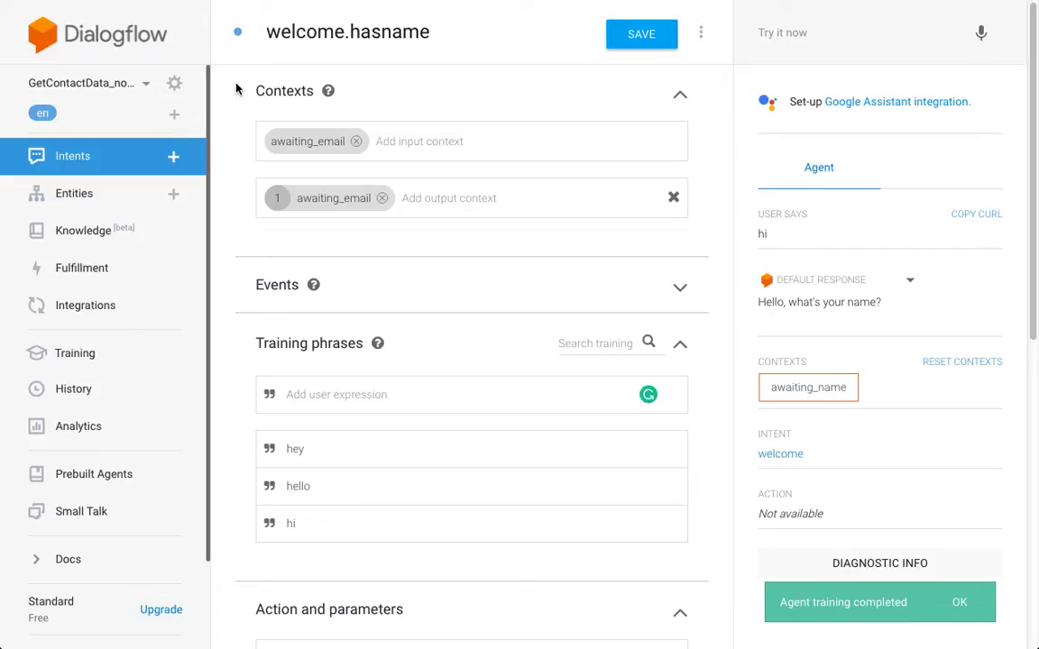
- Go back to Intents, check the extra creation menu, and create a new blank intent
{"action": "left_click", "coordinate": [140, 158]}
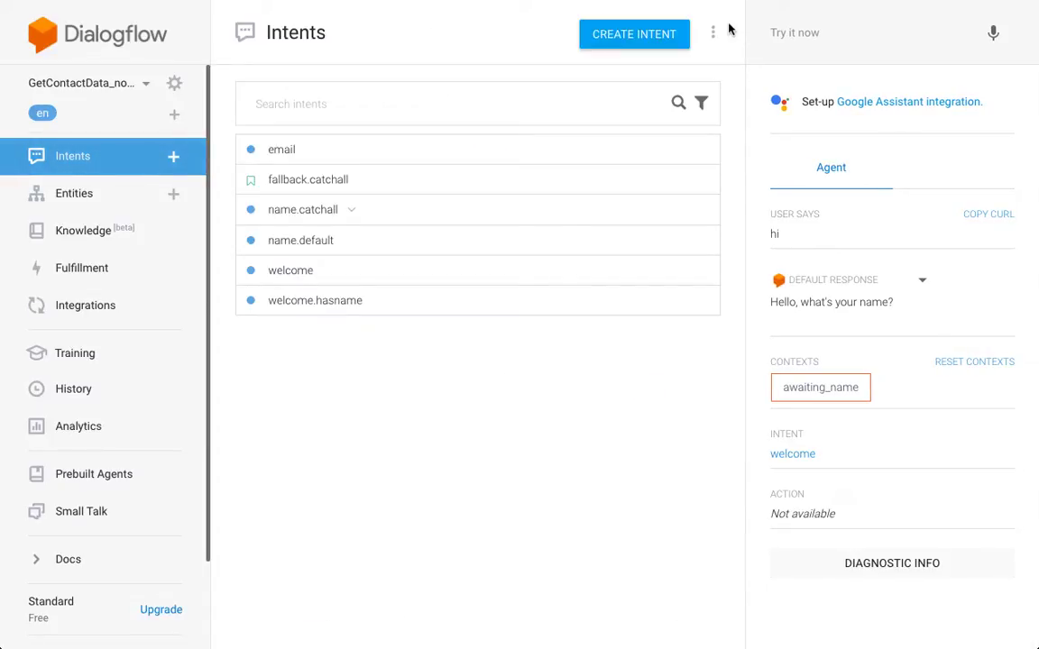
{"action": "left_click", "coordinate": [715, 33]}
{"action": "left_click", "coordinate": [713, 34]}
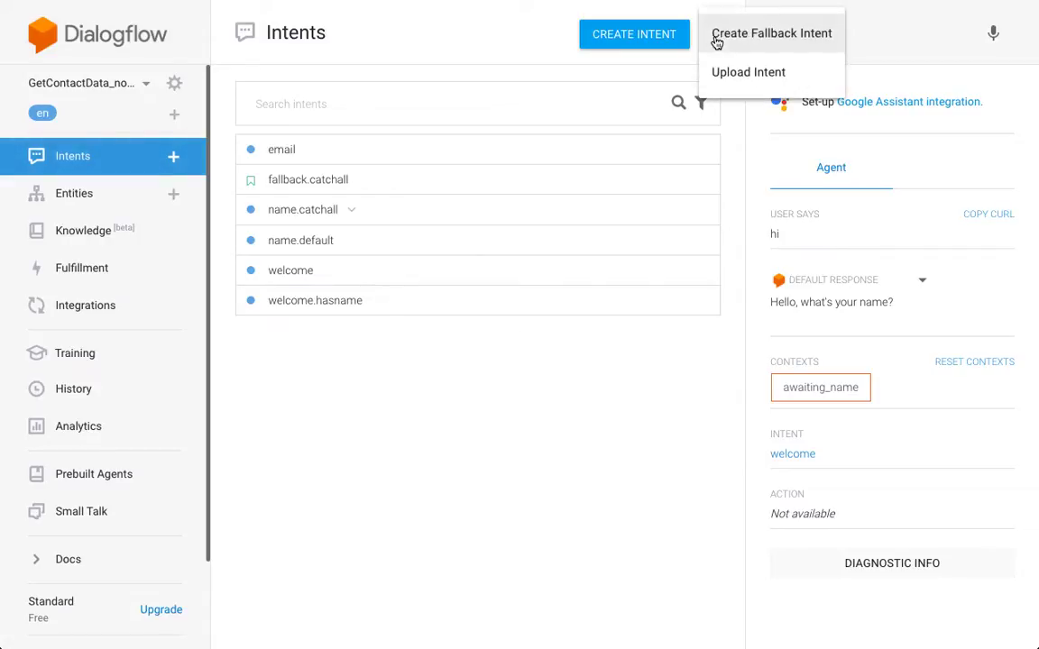
{"action": "left_click", "coordinate": [739, 147]}
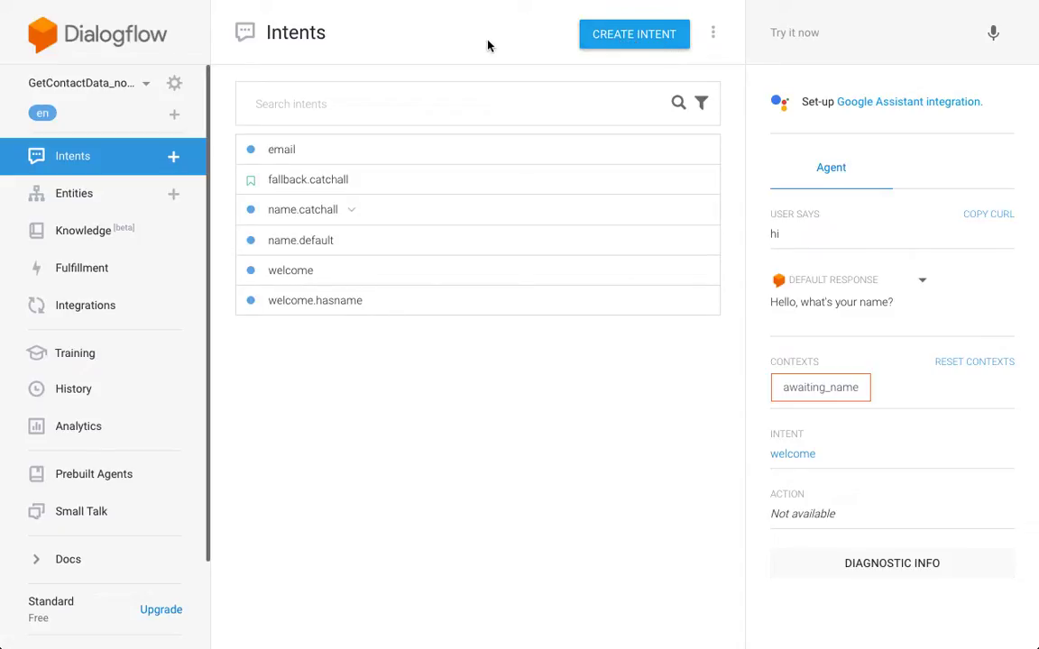
{"action": "left_click", "coordinate": [650, 52]}
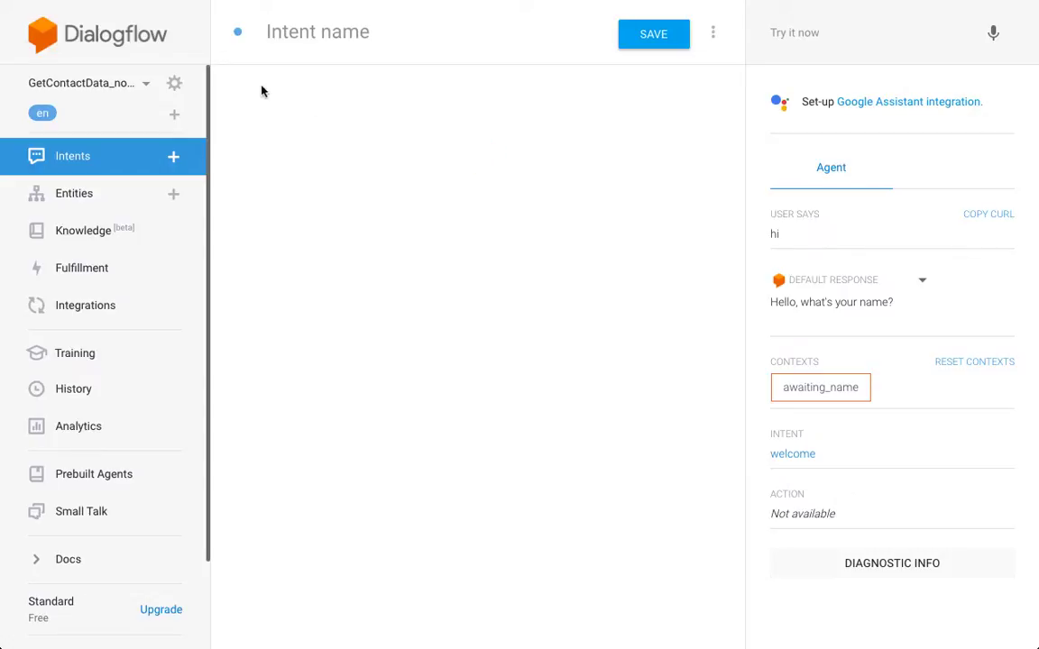
- Name the intent welcome.hasemail, with input context email and no output context
{"action": "left_click", "coordinate": [304, 33]}
{"action": "type", "text": "welcom"}
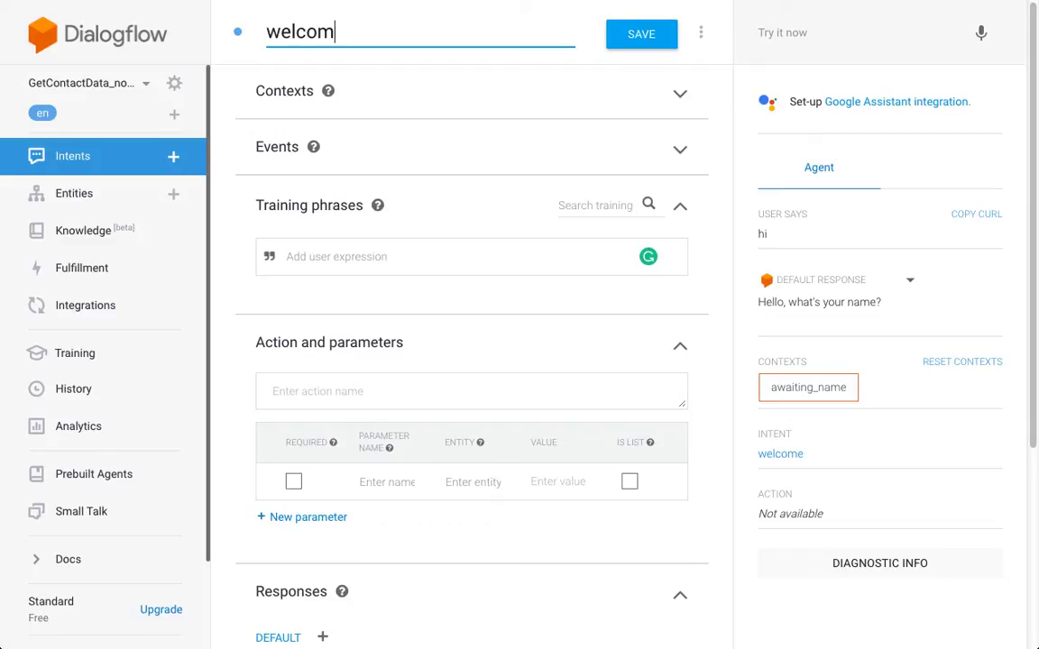
{"action": "type", "text": "e.hasemail"}
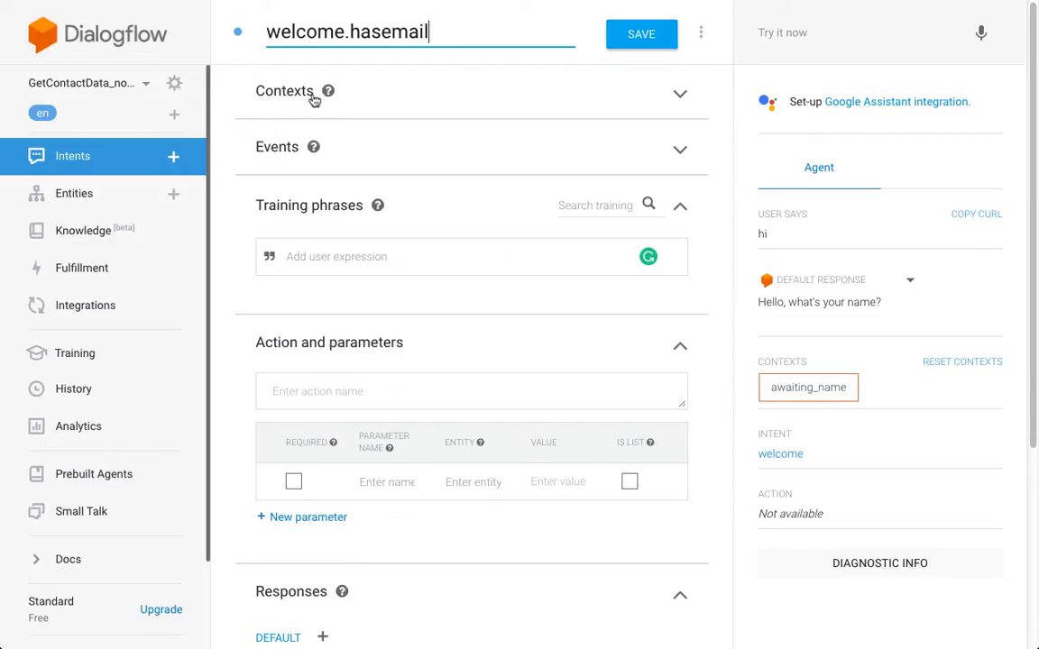
{"action": "left_click", "coordinate": [311, 95]}
{"action": "left_click", "coordinate": [332, 144]}
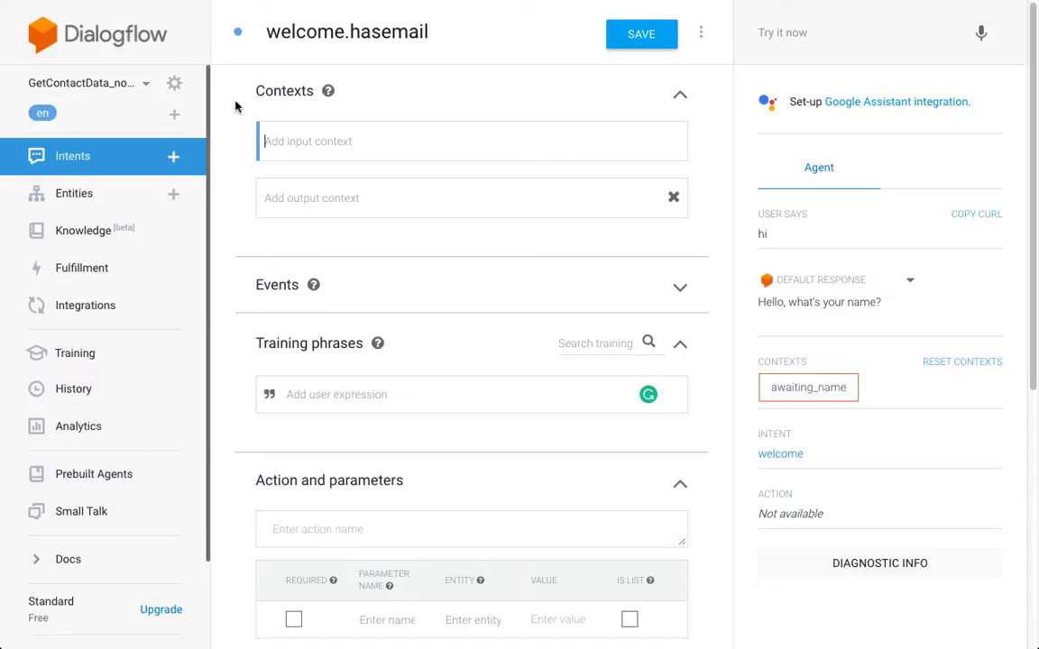
{"action": "type", "text": "has"}
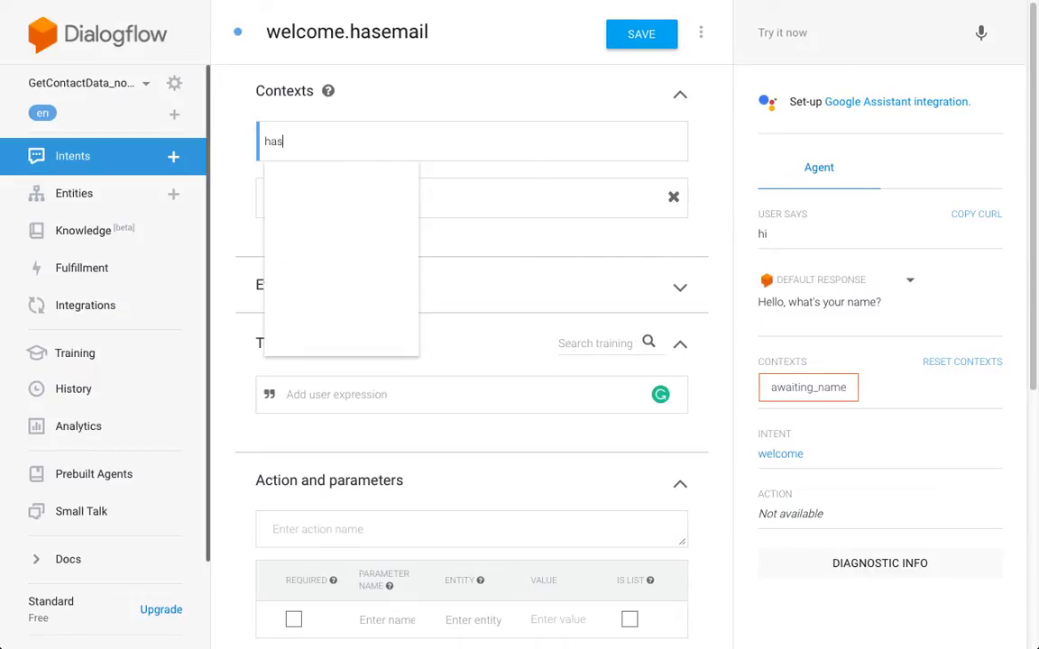
{"action": "key", "text": "BackSpace"}
{"action": "key", "text": "BackSpace"}
{"action": "key", "text": "BackSpace"}
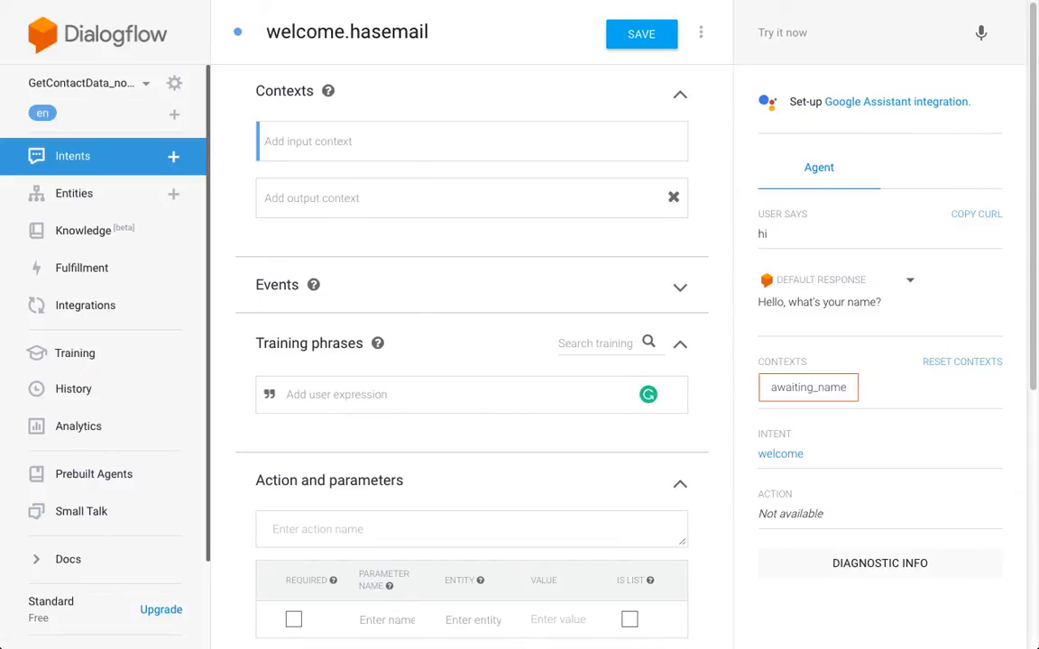
{"action": "type", "text": "email"}
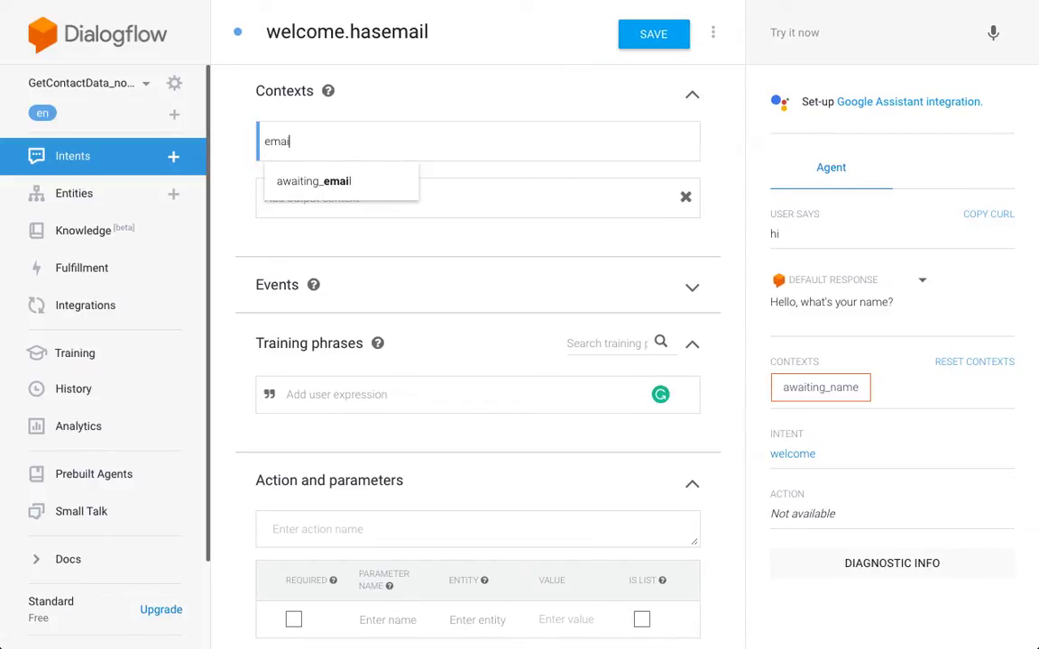
{"action": "key", "text": "Return"}
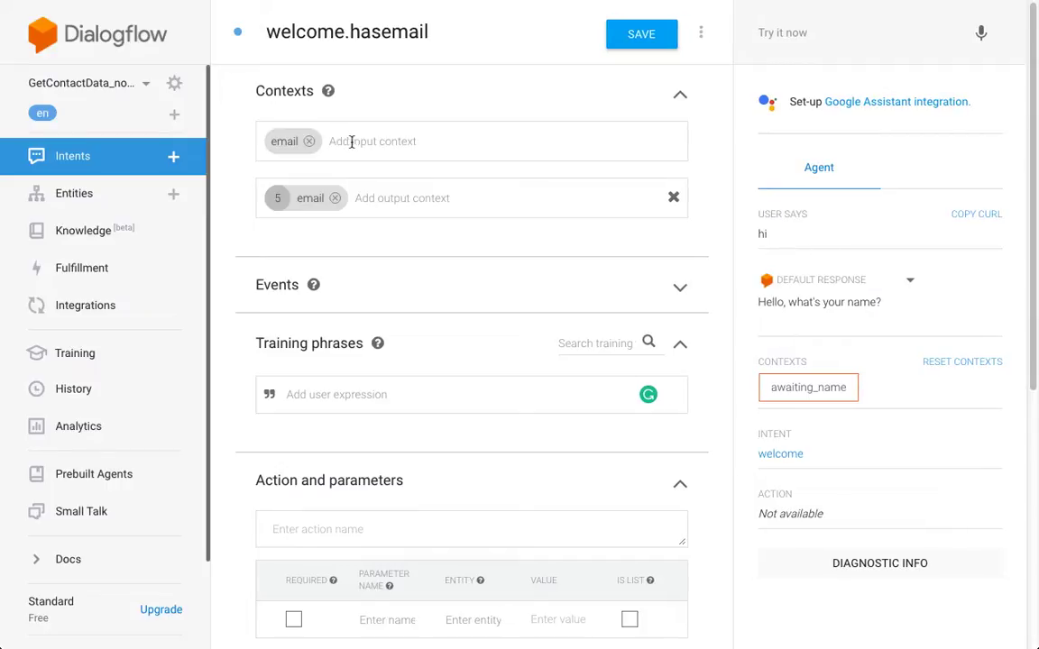
{"action": "left_click", "coordinate": [334, 202]}
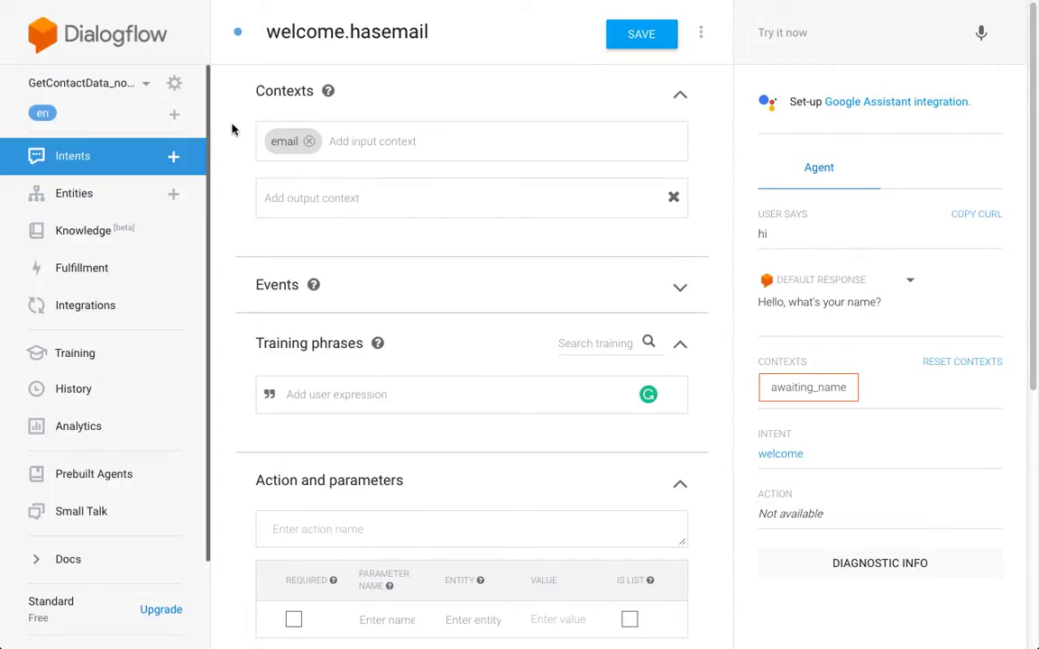
- Enter the reply 'Hi! I already know everything about you... ;-)'
{"action": "scroll", "coordinate": [232, 130], "scroll_direction": "down", "scroll_amount": 5}
{"action": "left_click", "coordinate": [349, 441]}
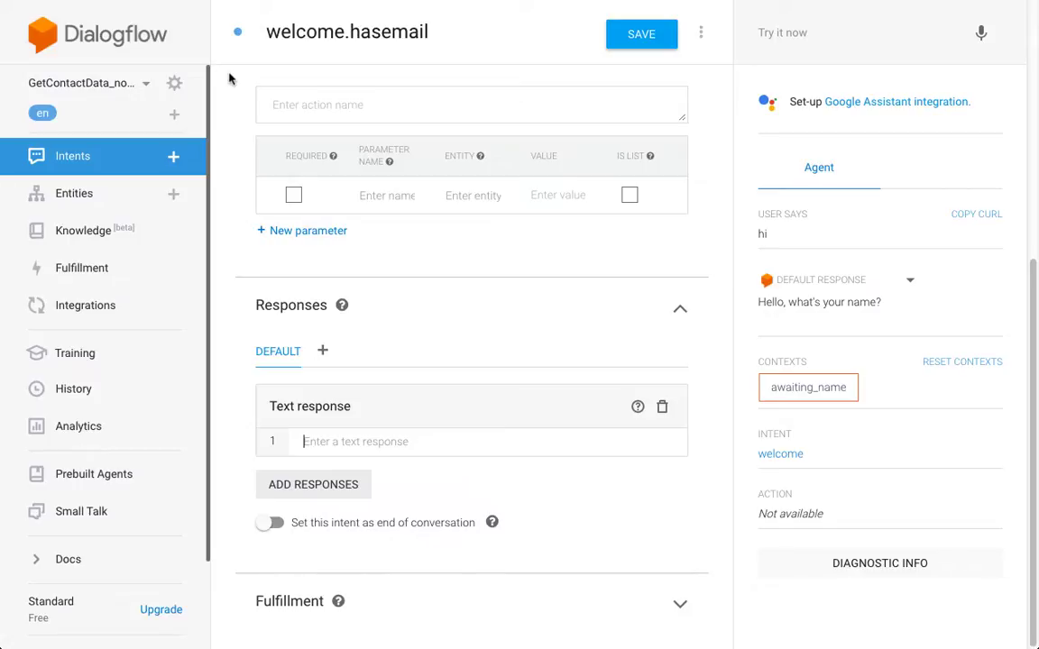
{"action": "type", "text": "Hi"}
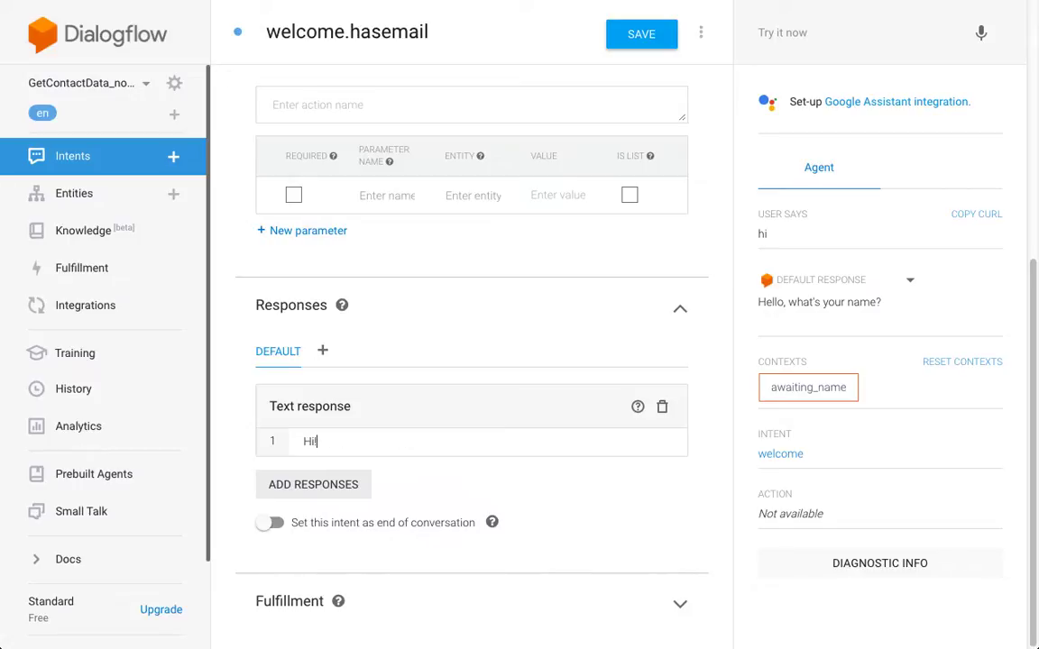
{"action": "type", "text": "! I already know every"}
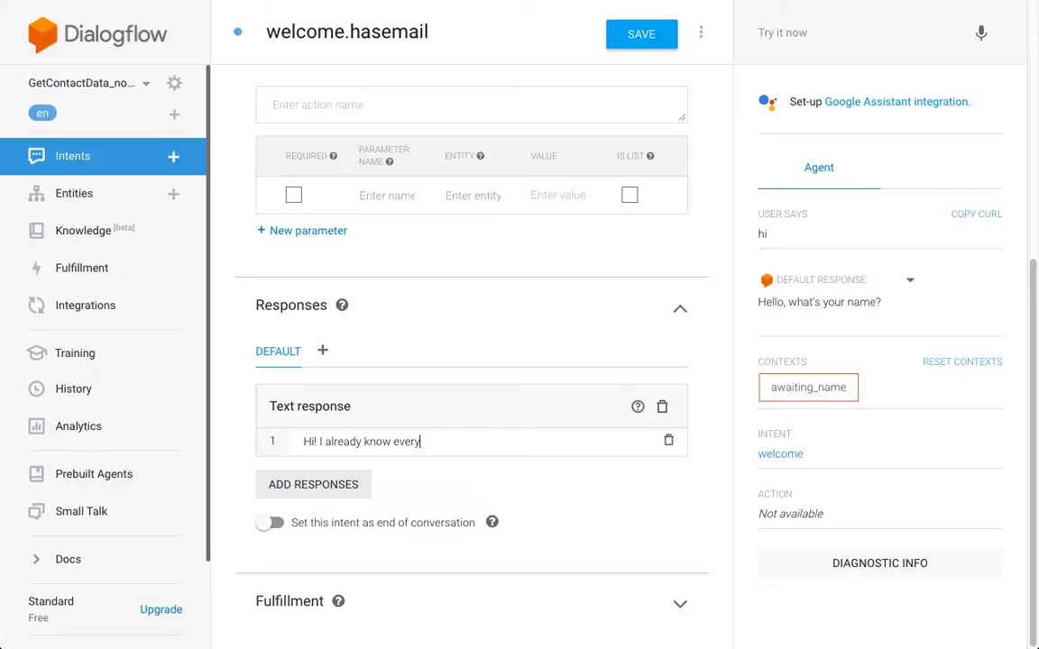
{"action": "type", "text": "thing about you... ;-)"}
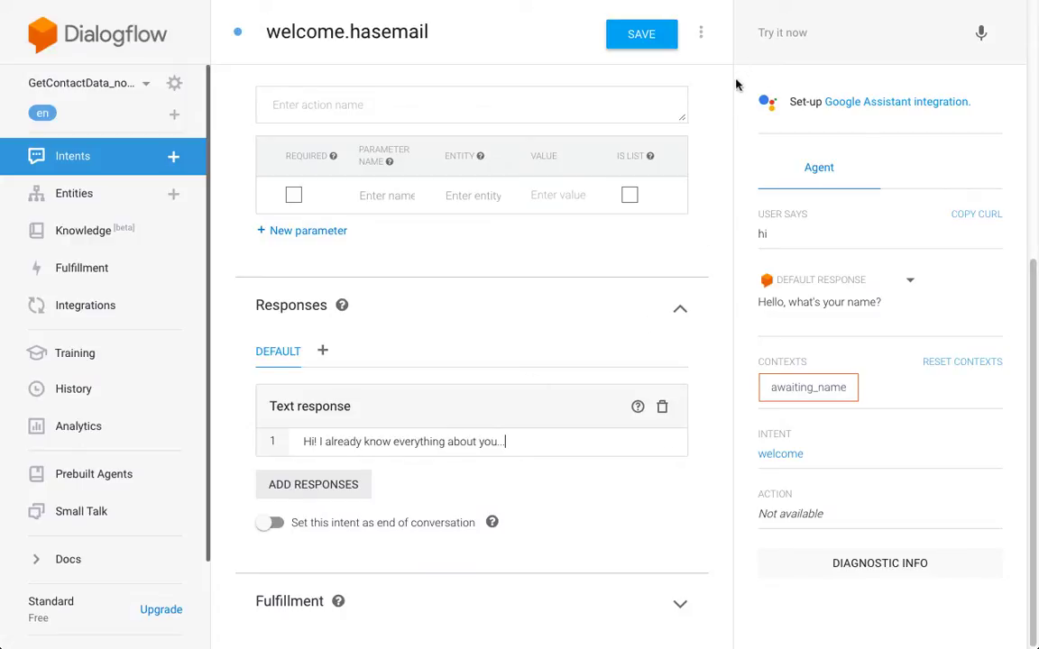
- Add hi and hello as training phrases for welcome.hasemail
{"action": "scroll", "coordinate": [713, 120], "scroll_direction": "up", "scroll_amount": 5}
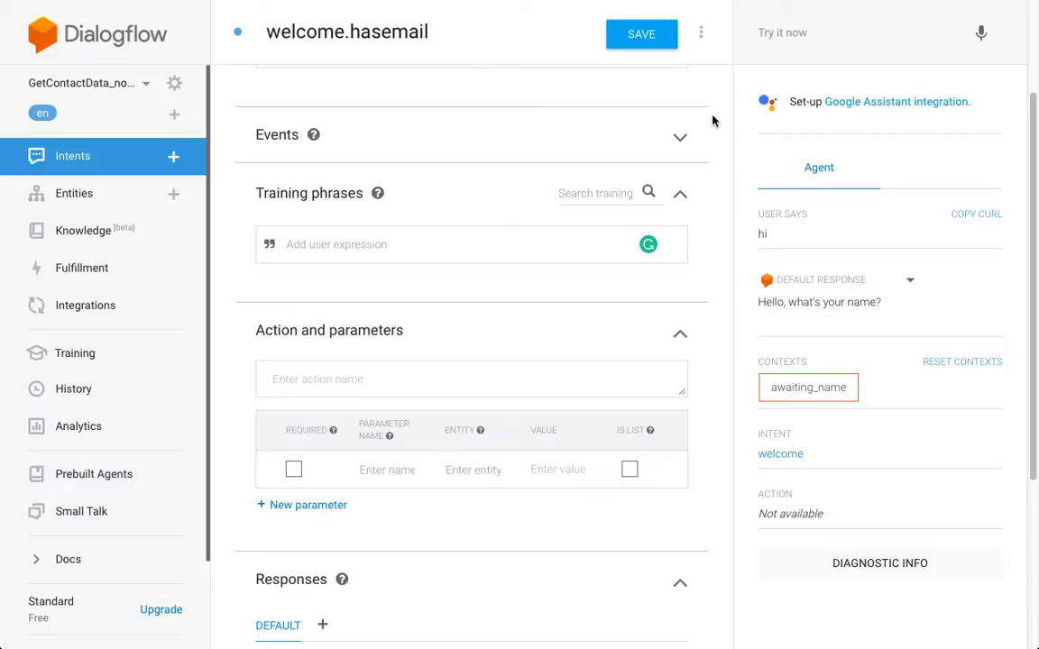
{"action": "scroll", "coordinate": [712, 117], "scroll_direction": "up", "scroll_amount": 1}
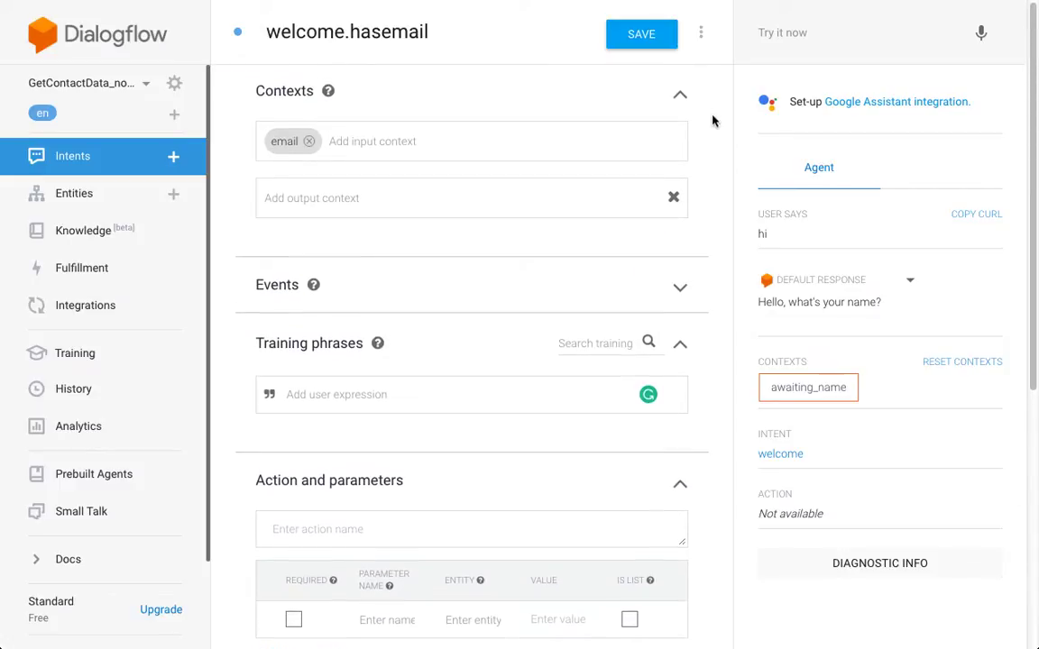
{"action": "left_click", "coordinate": [346, 388]}
{"action": "type", "text": "hi"}
{"action": "key", "text": "Return"}
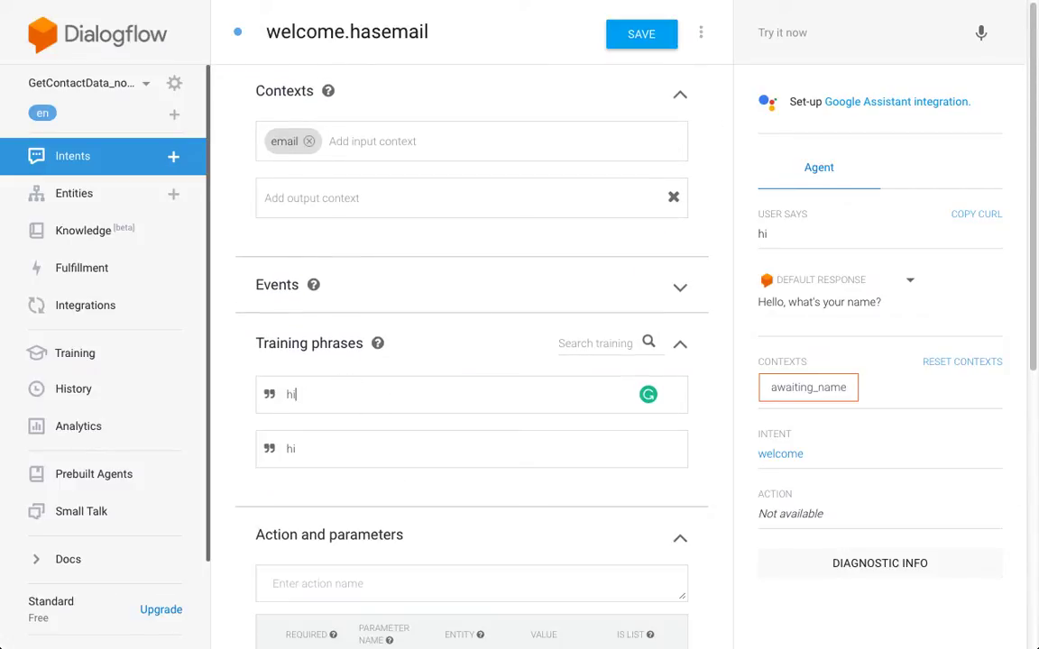
{"action": "type", "text": "h"}
{"action": "key", "text": "BackSpace"}
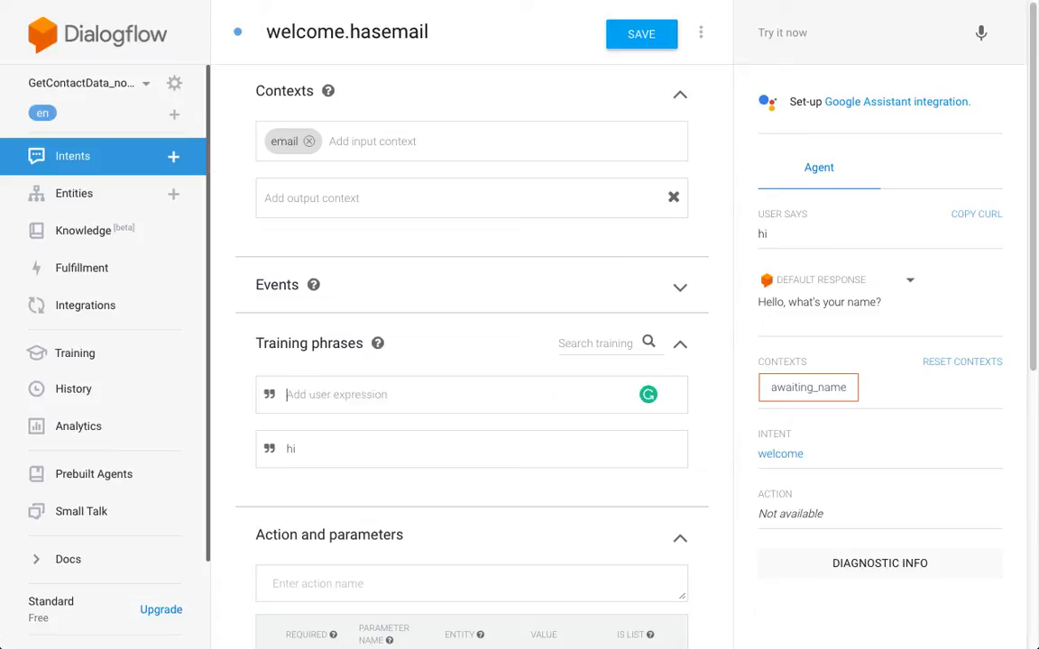
{"action": "type", "text": "h"}
{"action": "key", "text": "BackSpace"}
{"action": "type", "text": "hello"}
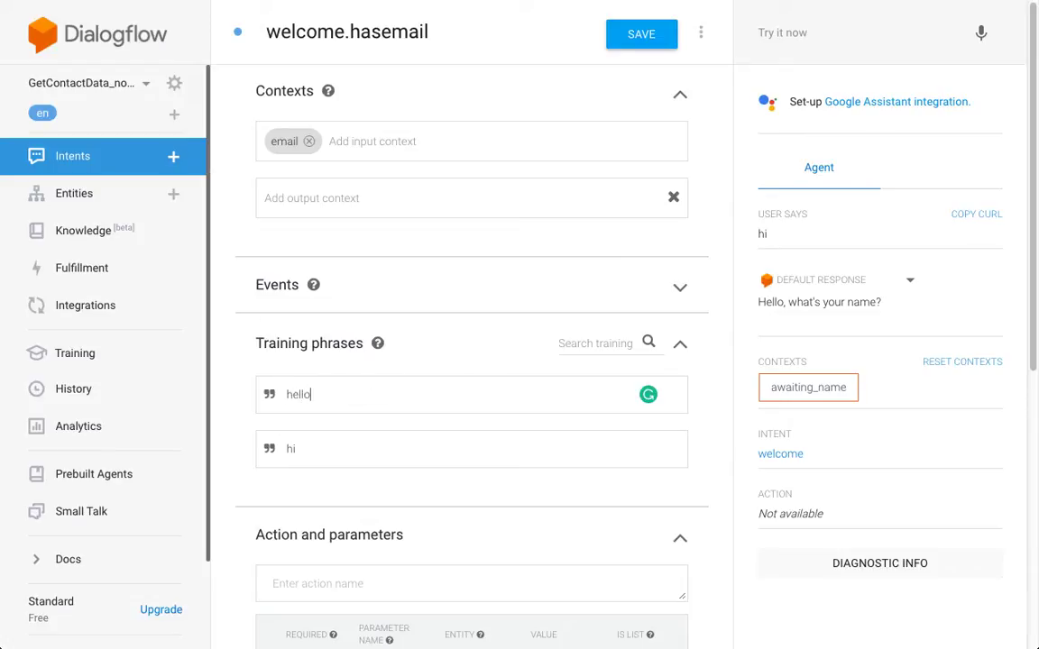
{"action": "key", "text": "Return"}
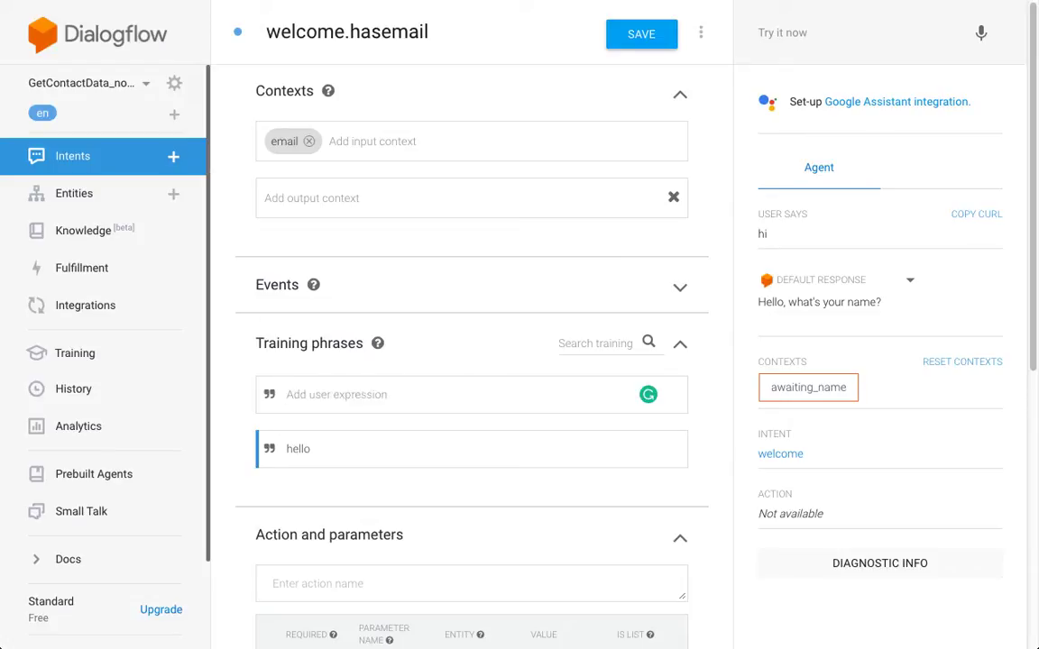
- Add hey (and hi again) as training phrases and save the intent
{"action": "type", "text": "hey"}
{"action": "key", "text": "Return"}
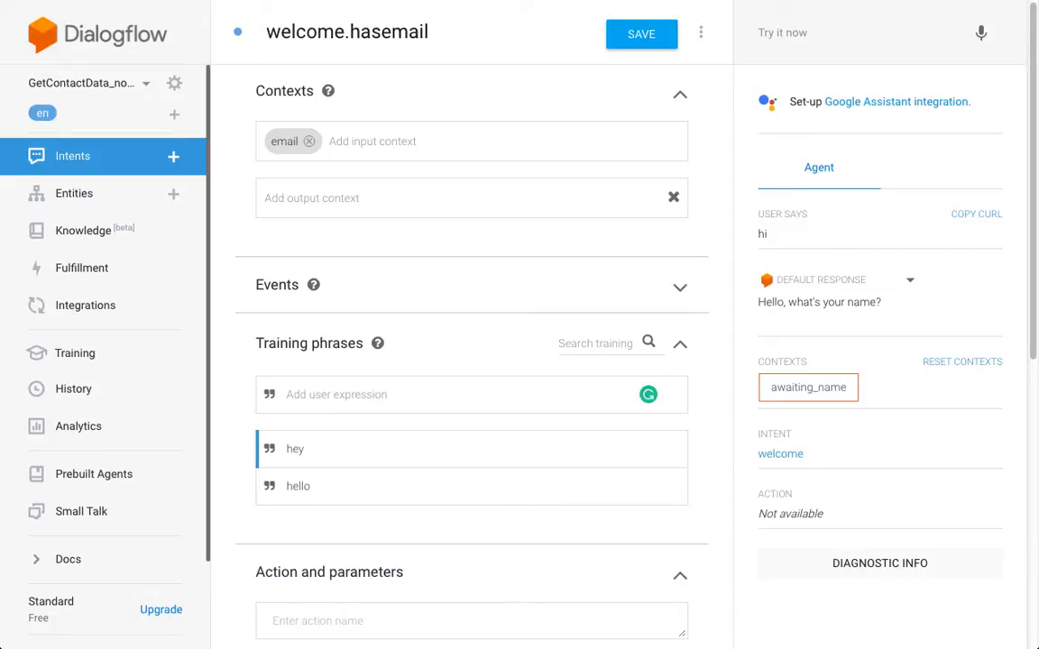
{"action": "type", "text": "hi"}
{"action": "key", "text": "Return"}
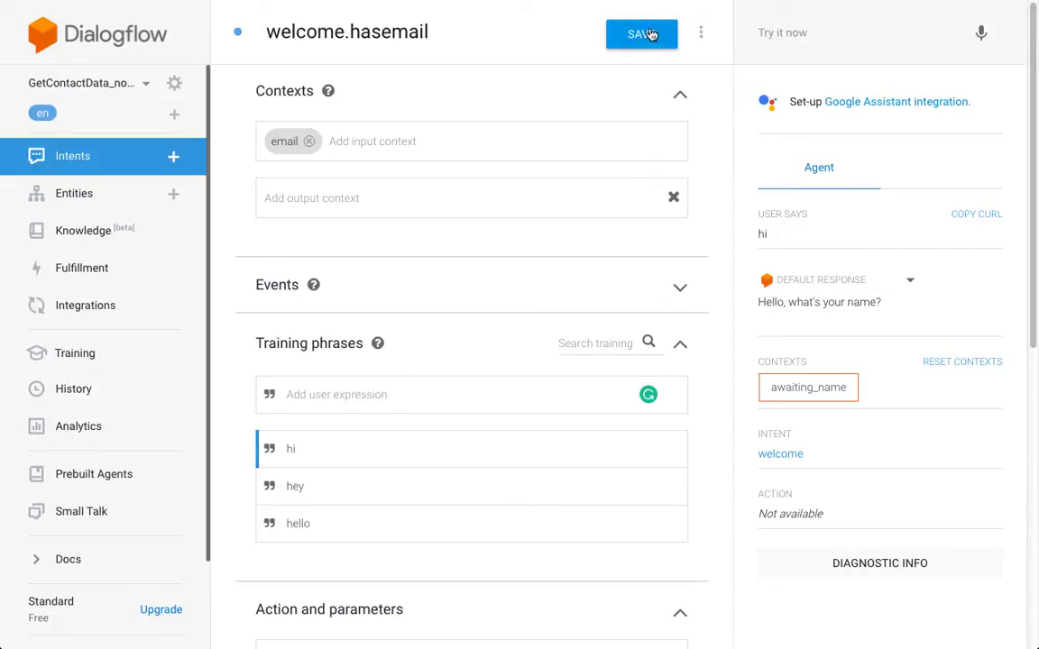
{"action": "left_click", "coordinate": [659, 36]}
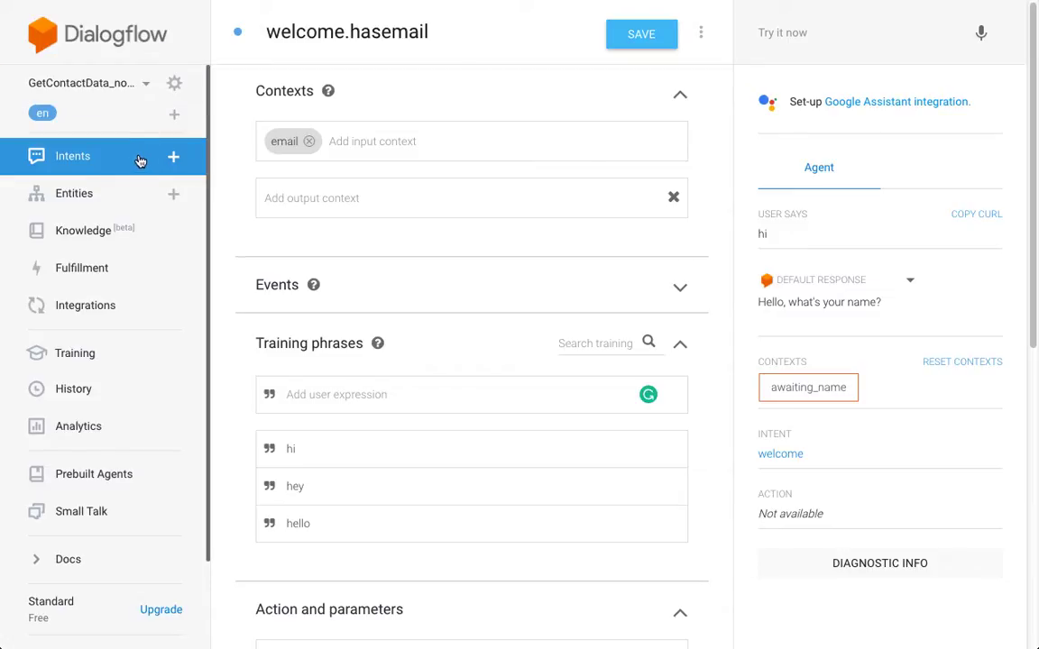
{"action": "left_click", "coordinate": [662, 37]}
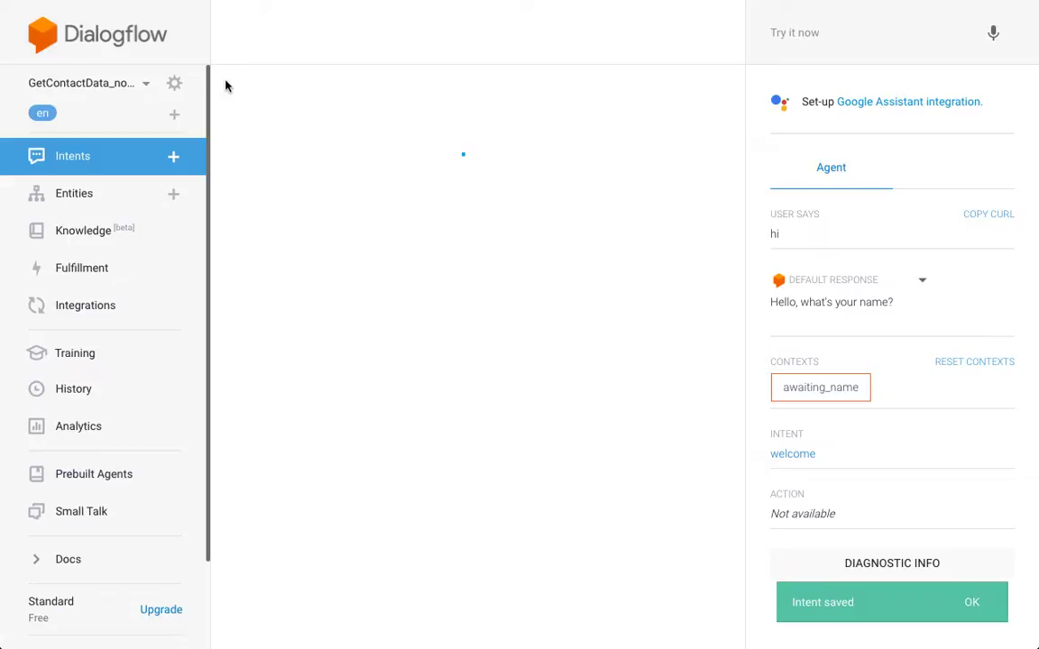
- Give the email intent an 'email' output context lasting 50 turns, save, and return to Intents
{"action": "left_click", "coordinate": [972, 604]}
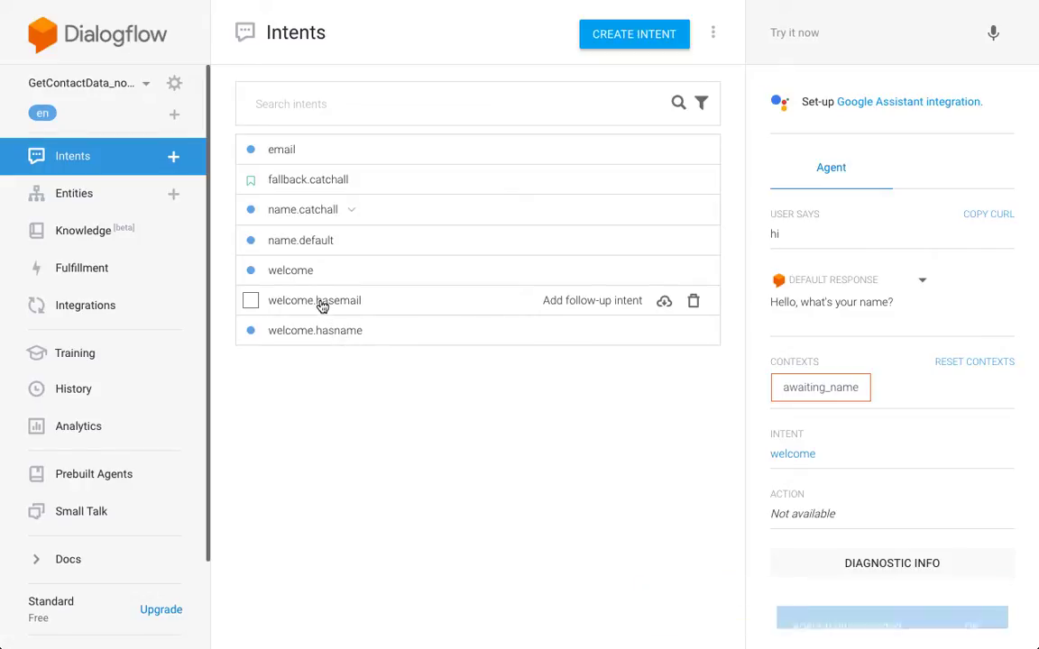
{"action": "left_click", "coordinate": [285, 151]}
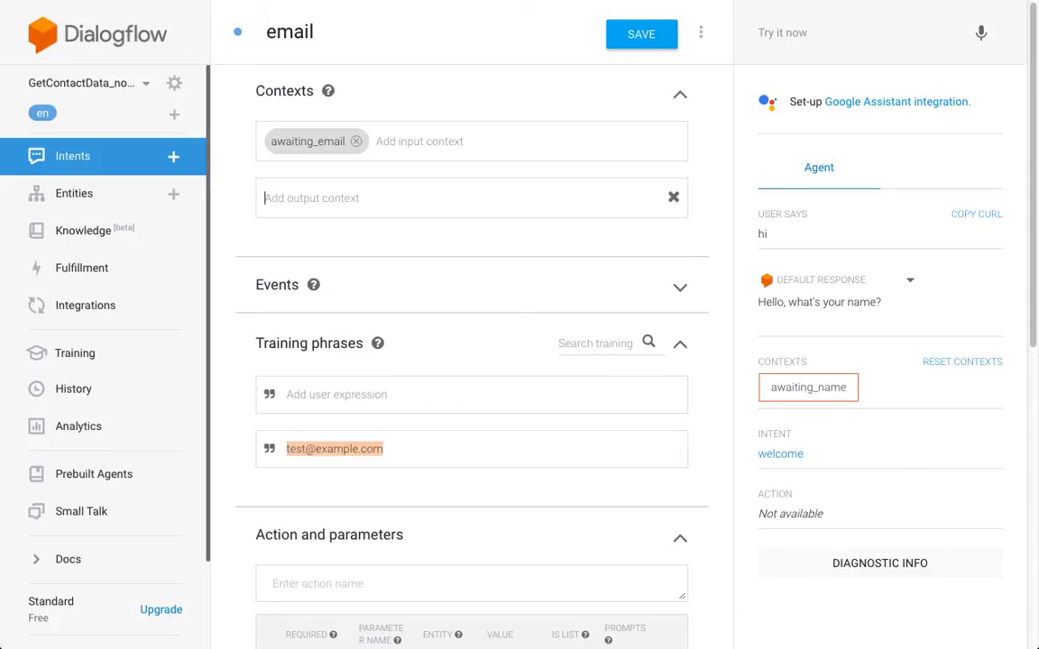
{"action": "type", "text": "email"}
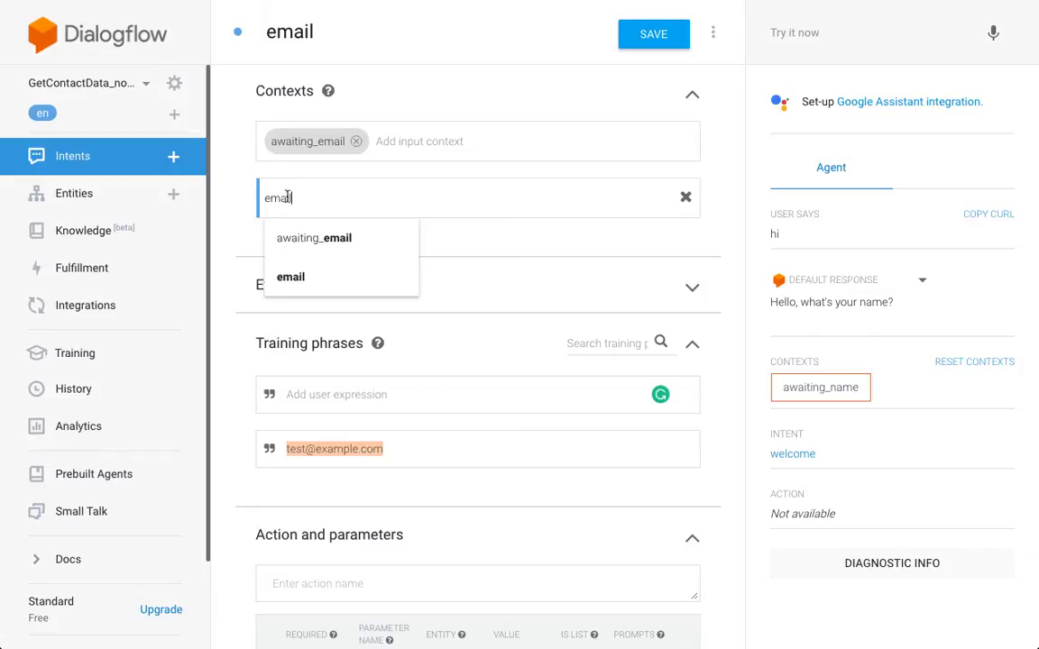
{"action": "double_click", "coordinate": [308, 198]}
{"action": "left_click", "coordinate": [528, 196]}
{"action": "key", "text": "Return"}
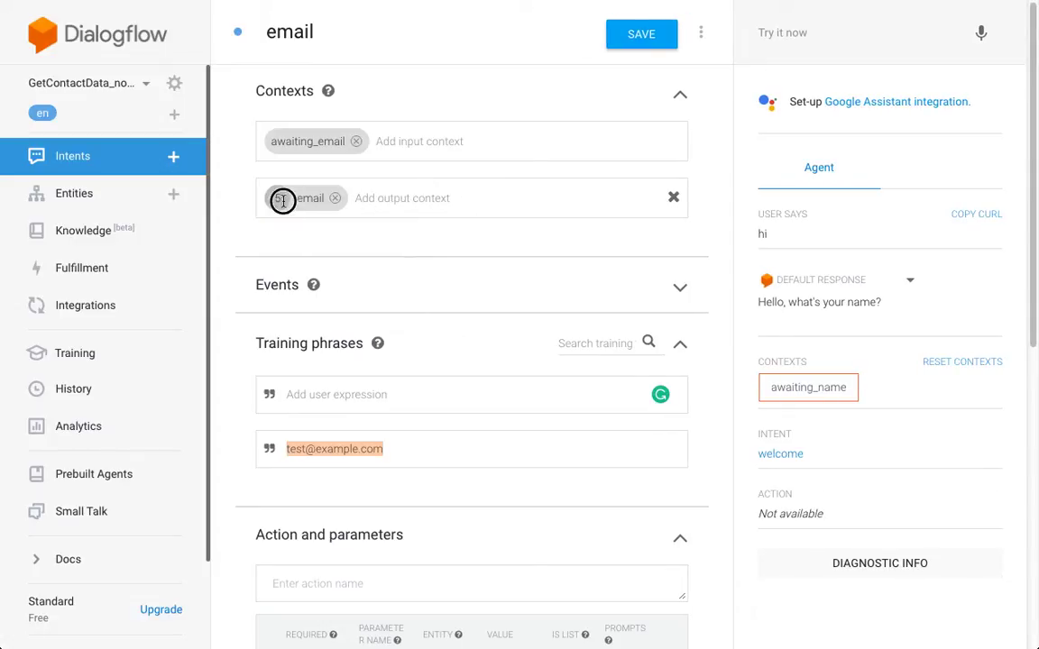
{"action": "left_click", "coordinate": [277, 198]}
{"action": "type", "text": "0"}
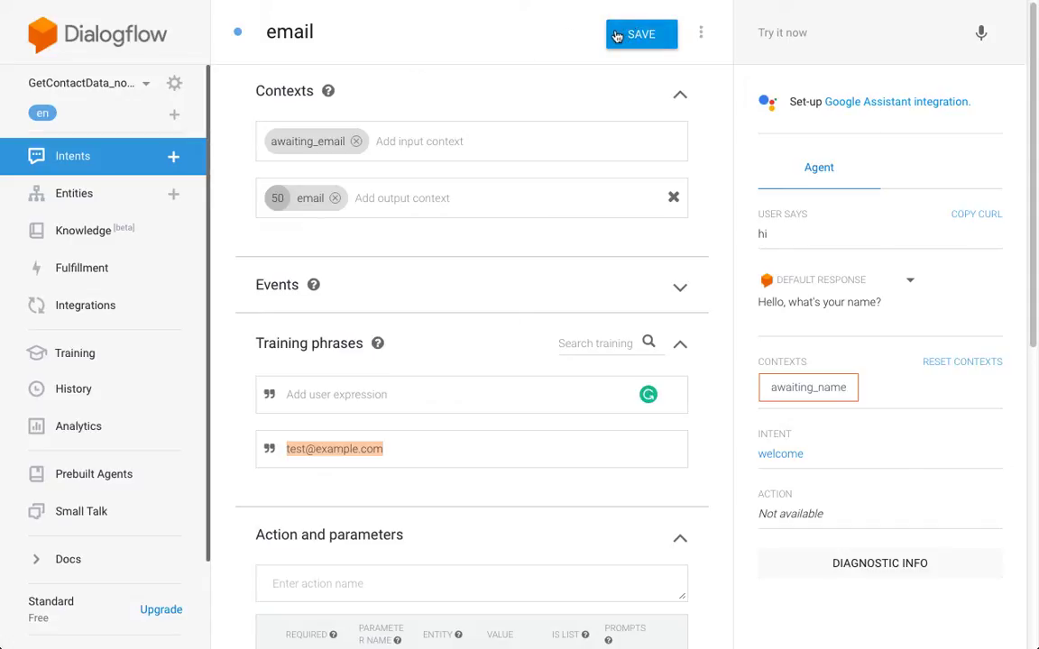
{"action": "left_click", "coordinate": [617, 36]}
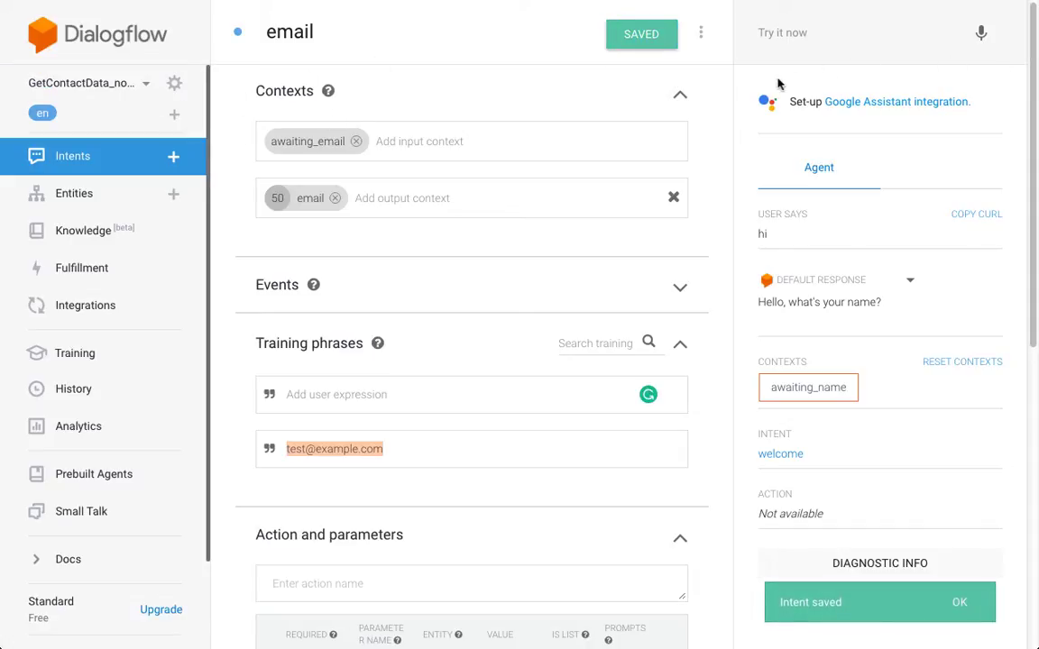
{"action": "left_click", "coordinate": [129, 156]}
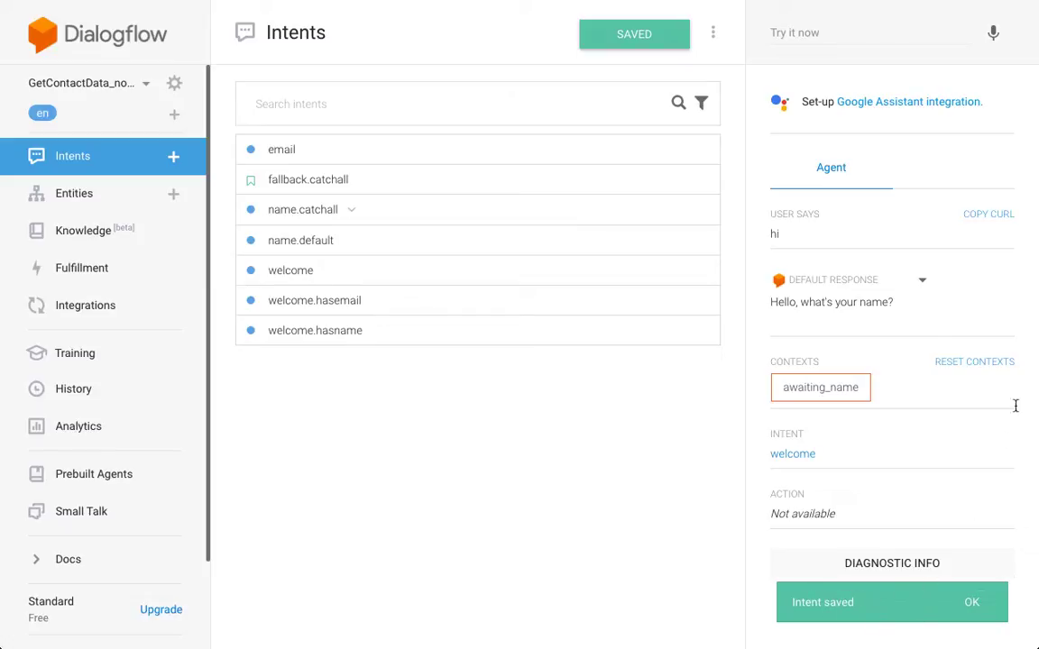
- Reset the test contexts and send 'hi' to the agent
{"action": "left_click", "coordinate": [930, 29]}
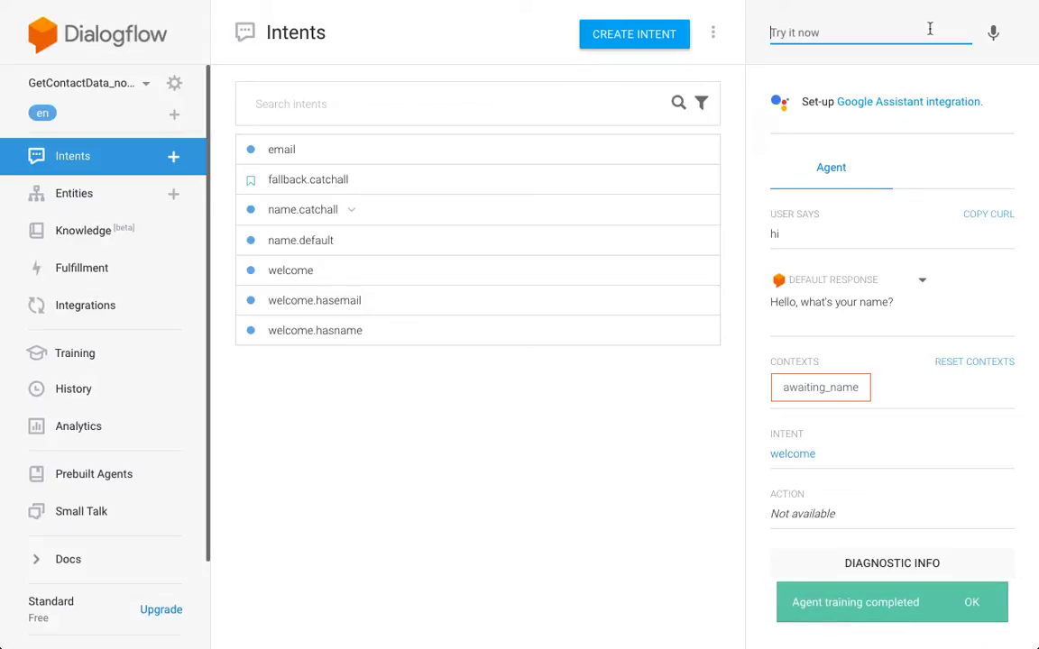
{"action": "left_click", "coordinate": [874, 32]}
{"action": "key", "text": "Escape"}
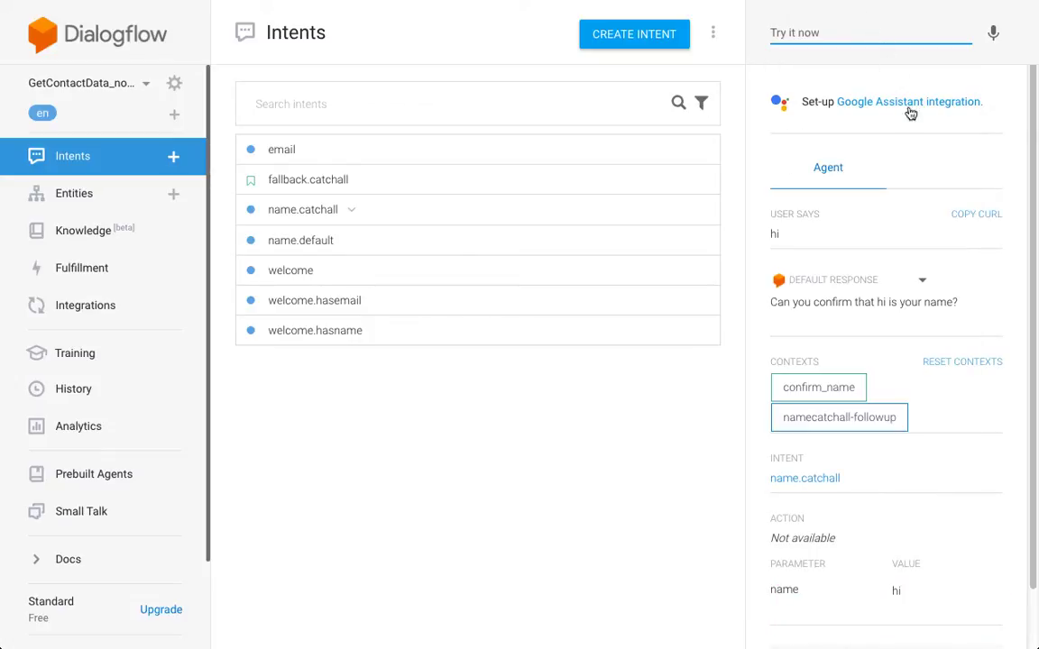
{"action": "left_click", "coordinate": [983, 370]}
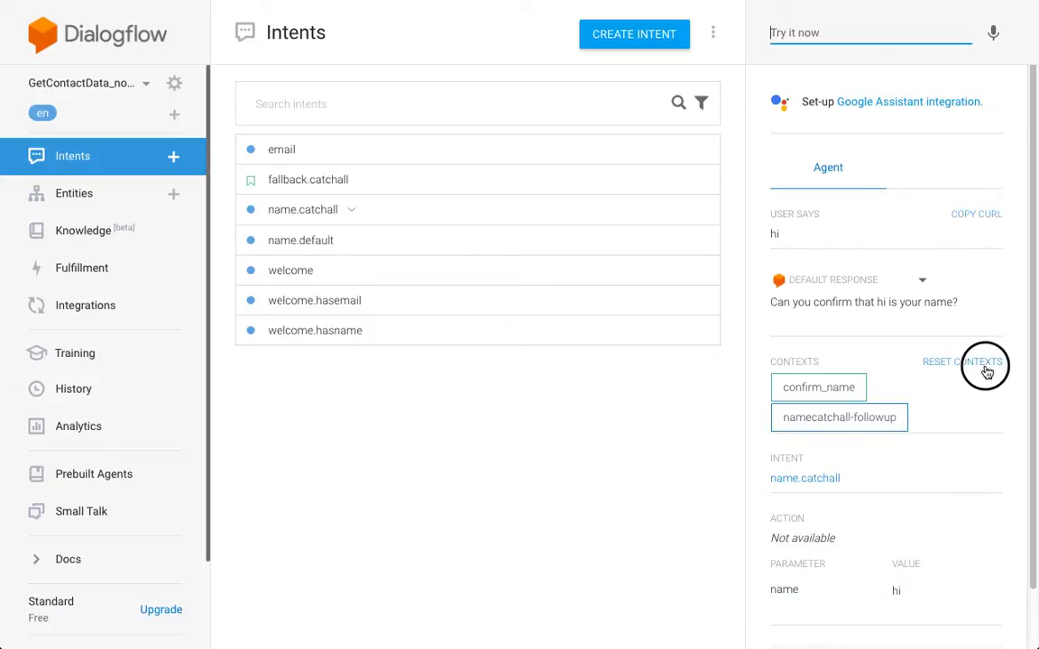
{"action": "left_click", "coordinate": [810, 33]}
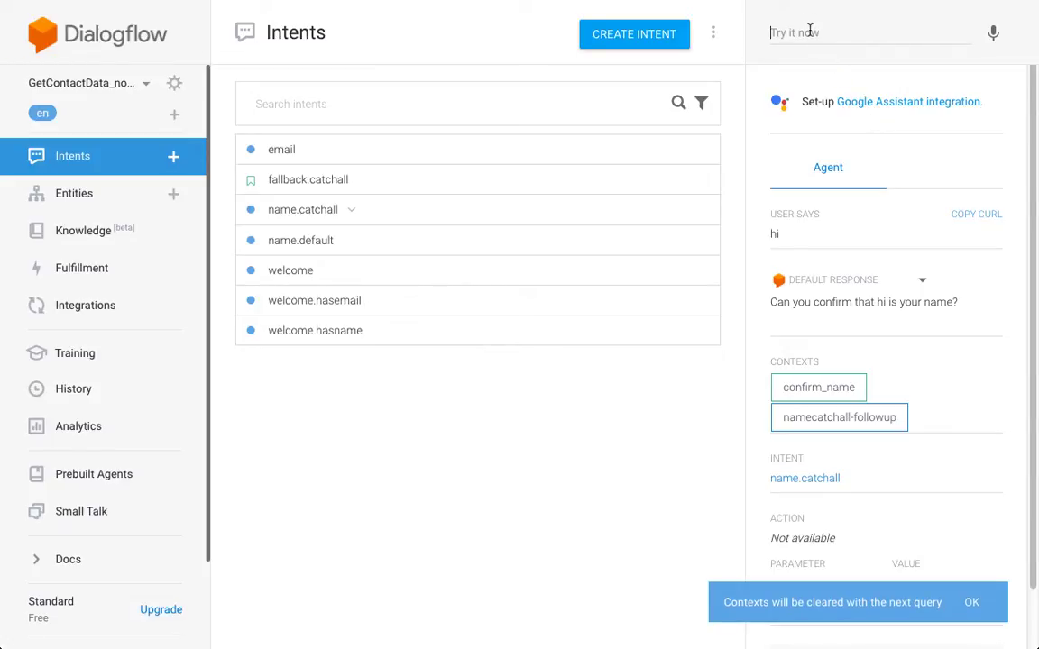
{"action": "type", "text": "hi"}
{"action": "key", "text": "Return"}
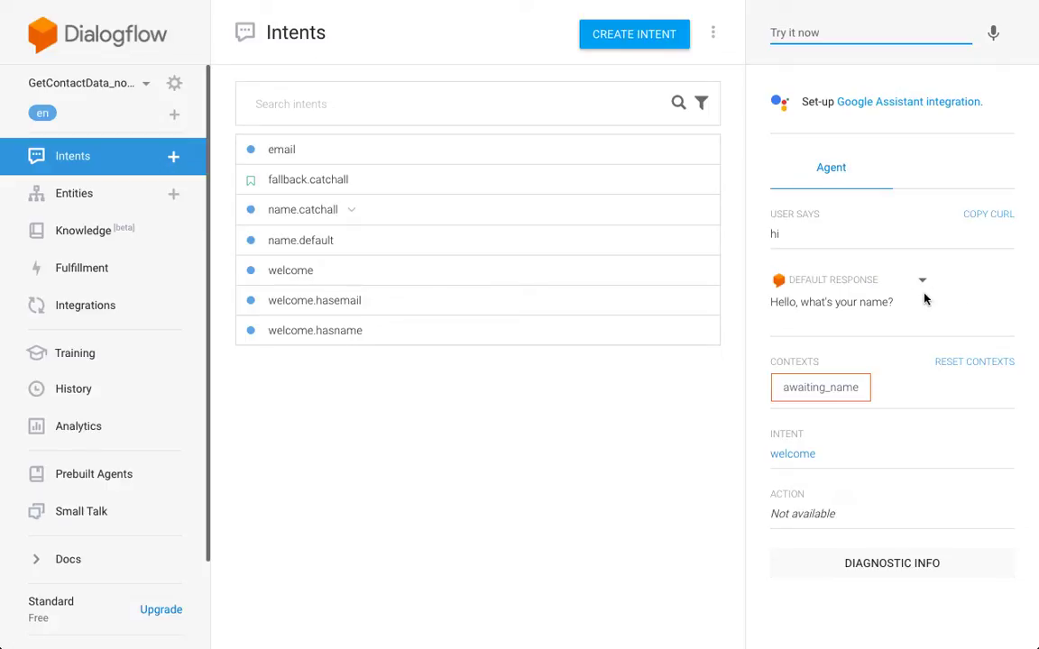
- Reply with a name, say 'hi' again, then send 'why?' to reach fallback.catchall
{"action": "type", "text": "peter"}
{"action": "key", "text": "Return"}
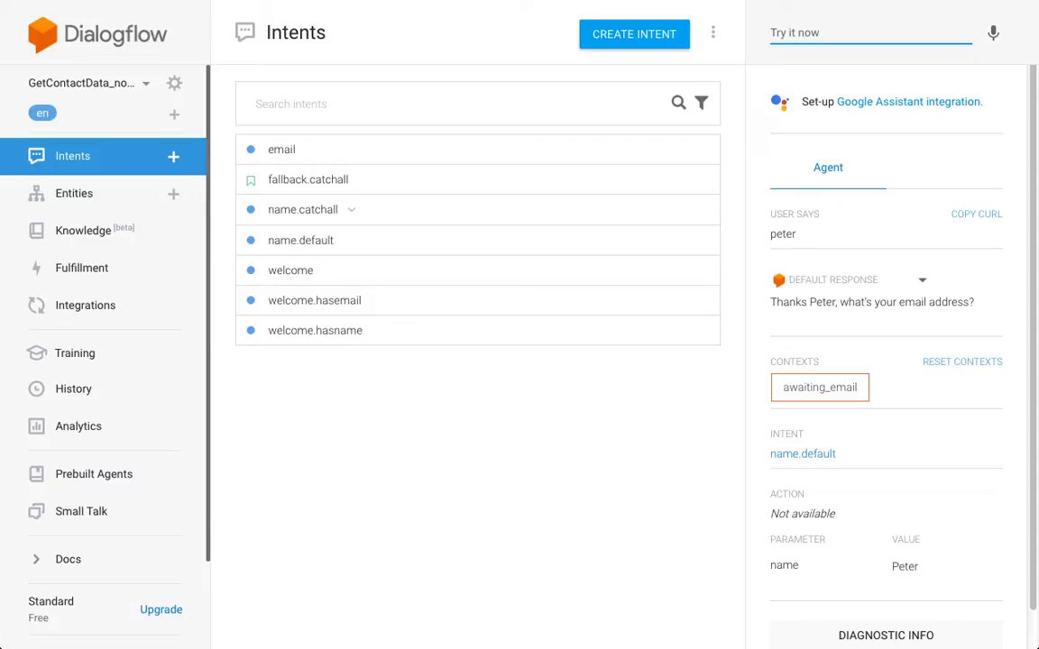
{"action": "type", "text": "hi"}
{"action": "key", "text": "Return"}
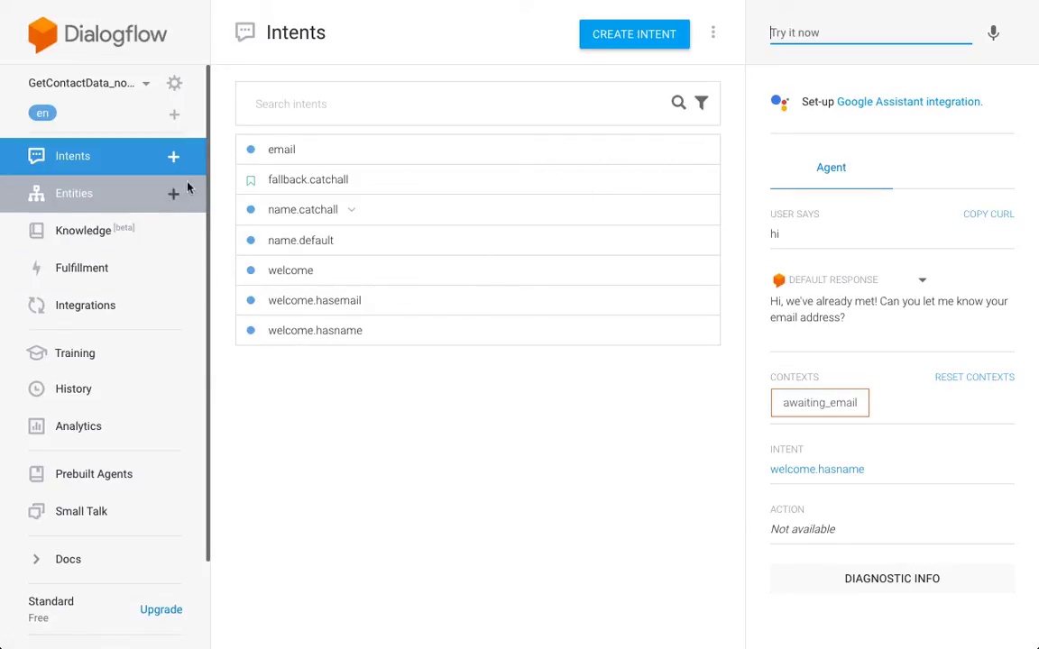
{"action": "key", "text": "Down"}
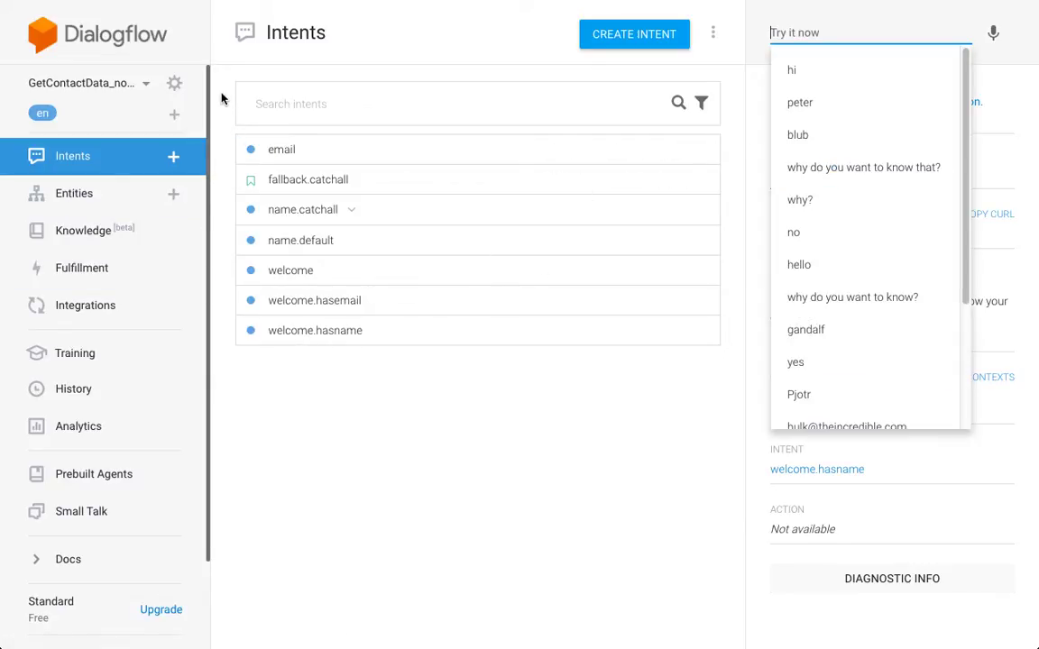
{"action": "key", "text": "Escape"}
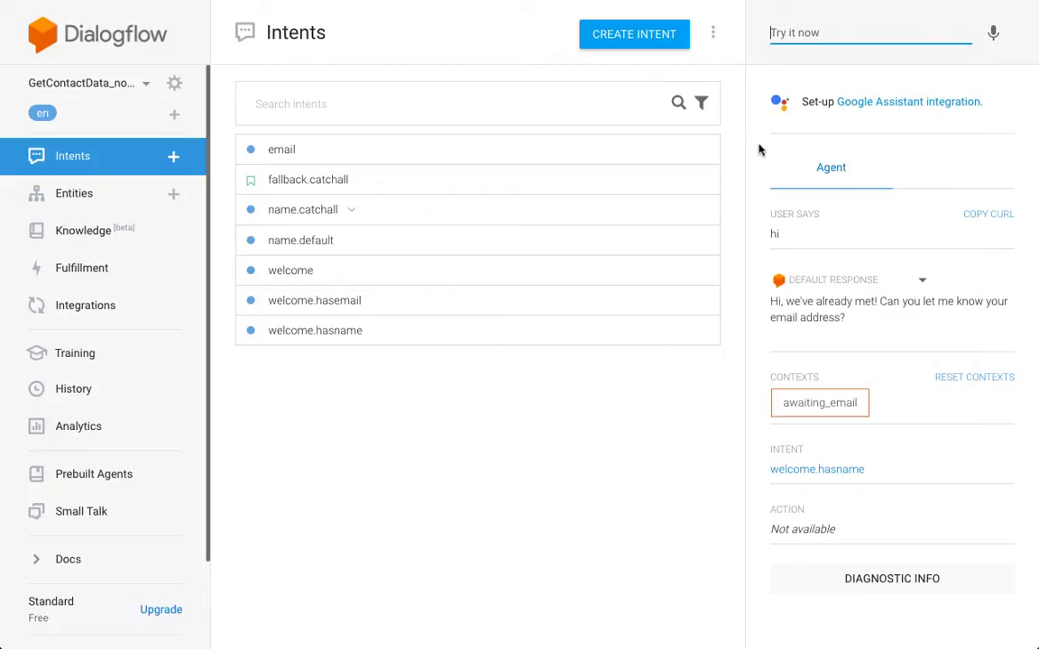
{"action": "type", "text": "why?"}
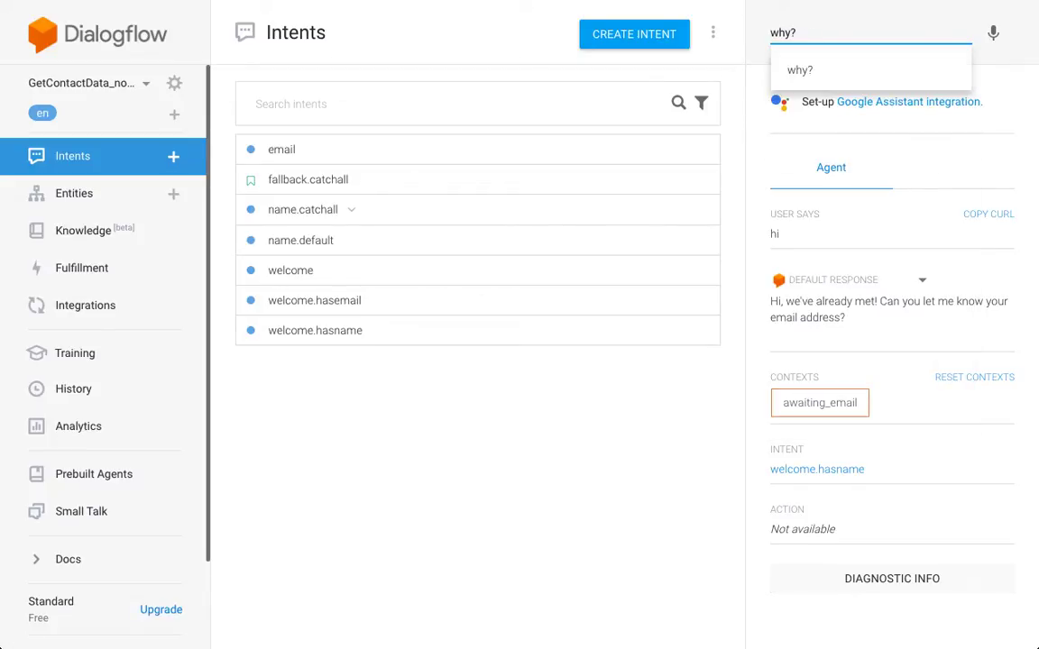
{"action": "key", "text": "Return"}
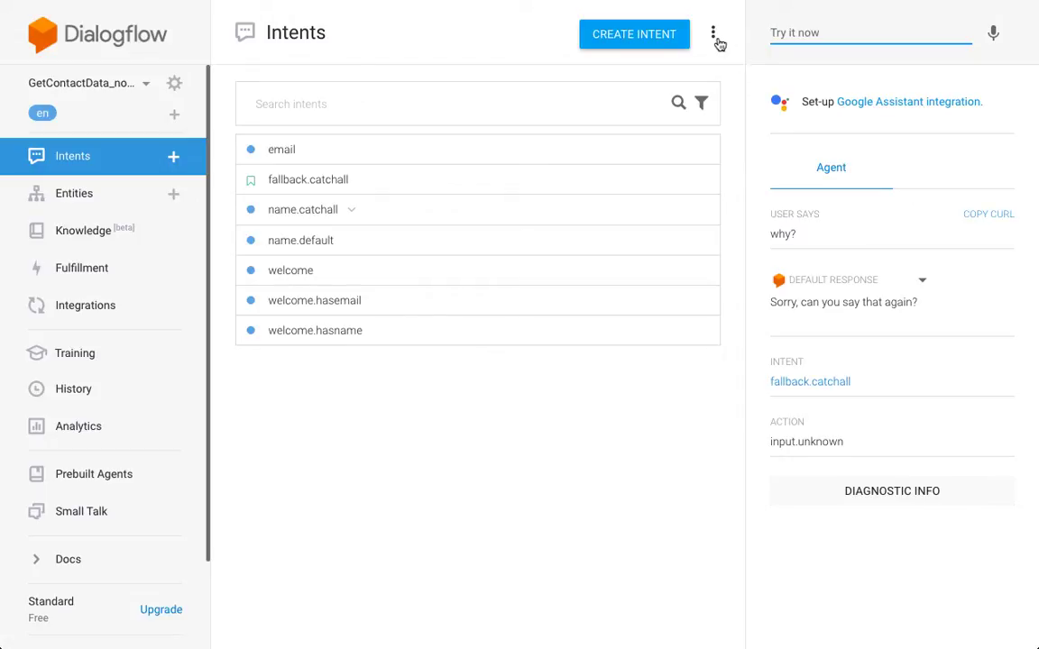
- Create a new fallback intent from the menu beside CREATE INTENT
{"action": "left_click", "coordinate": [714, 36]}
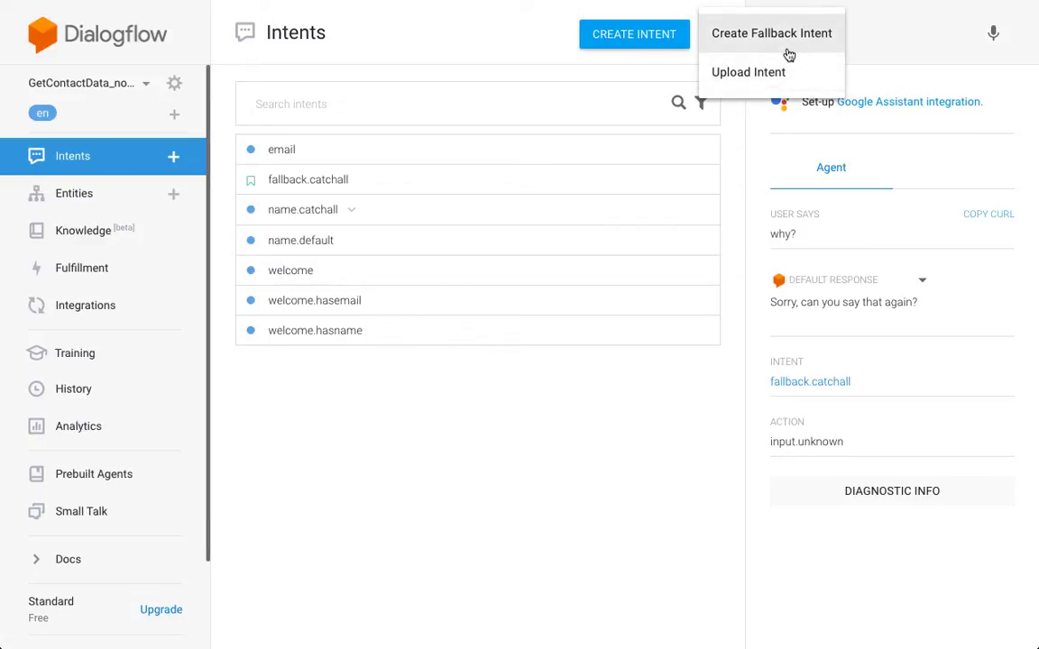
{"action": "left_click", "coordinate": [737, 144]}
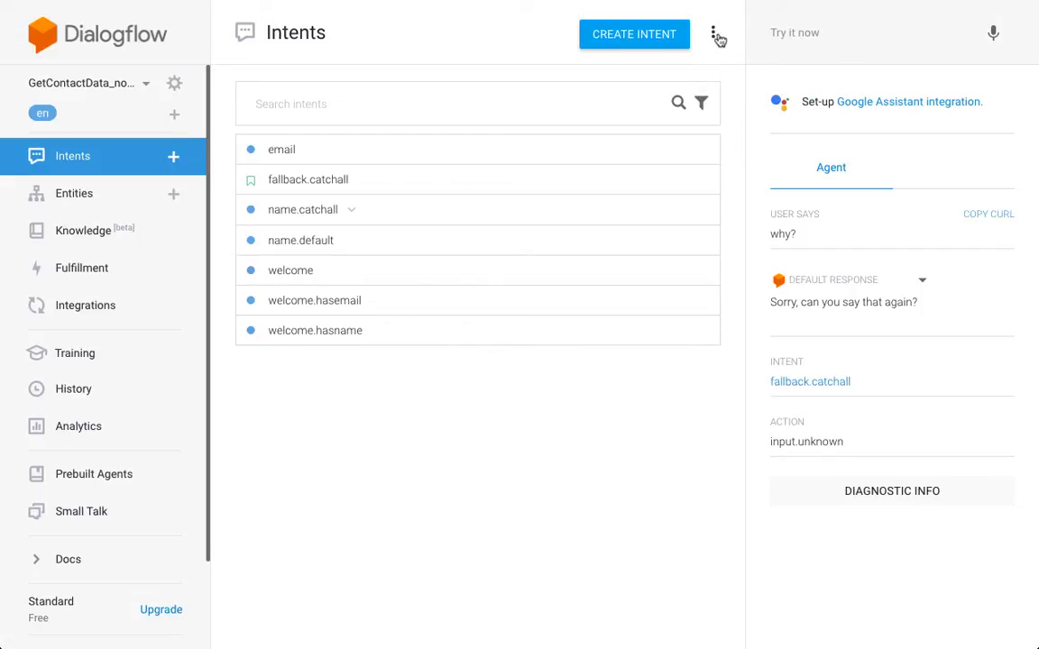
{"action": "left_click", "coordinate": [719, 35]}
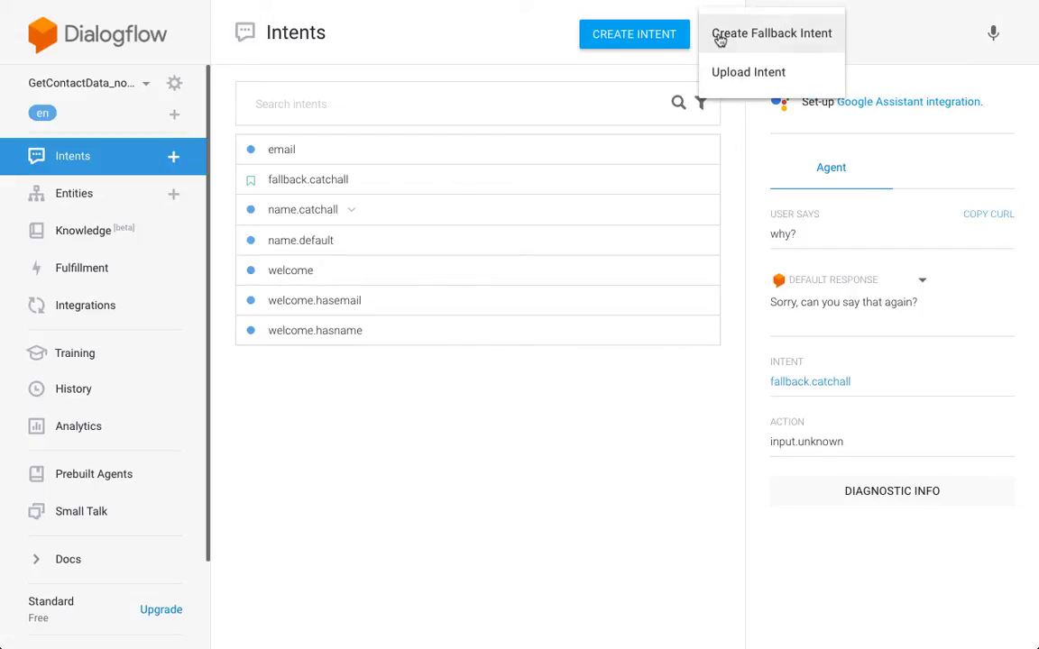
{"action": "left_click", "coordinate": [797, 40]}
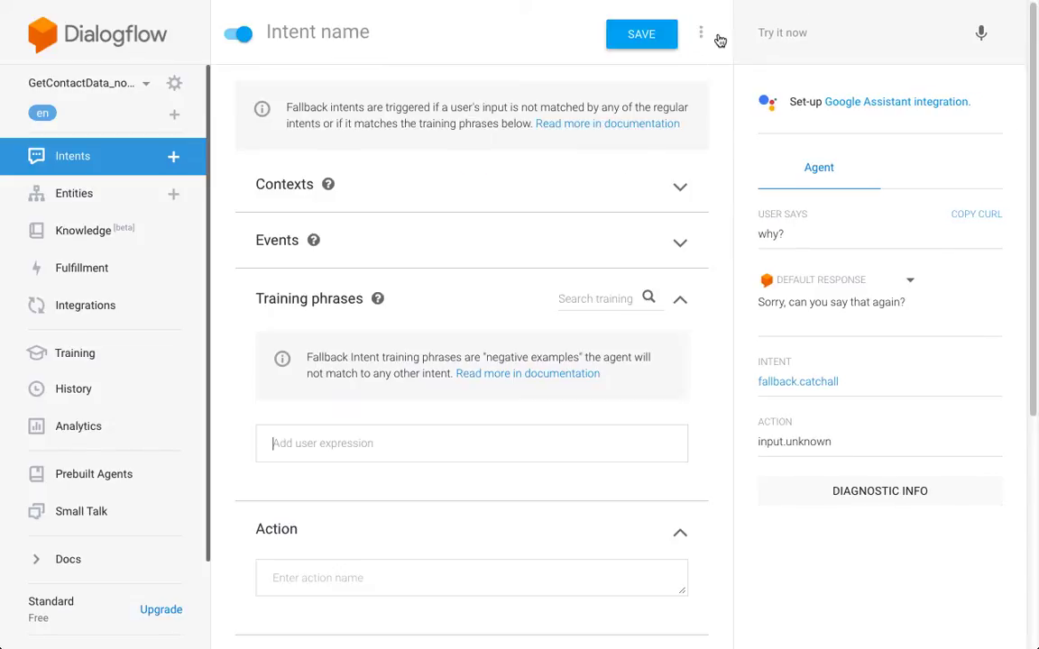
- Name the fallback intent fallback.email and expand its contexts to add an input context
{"action": "left_click", "coordinate": [336, 31]}
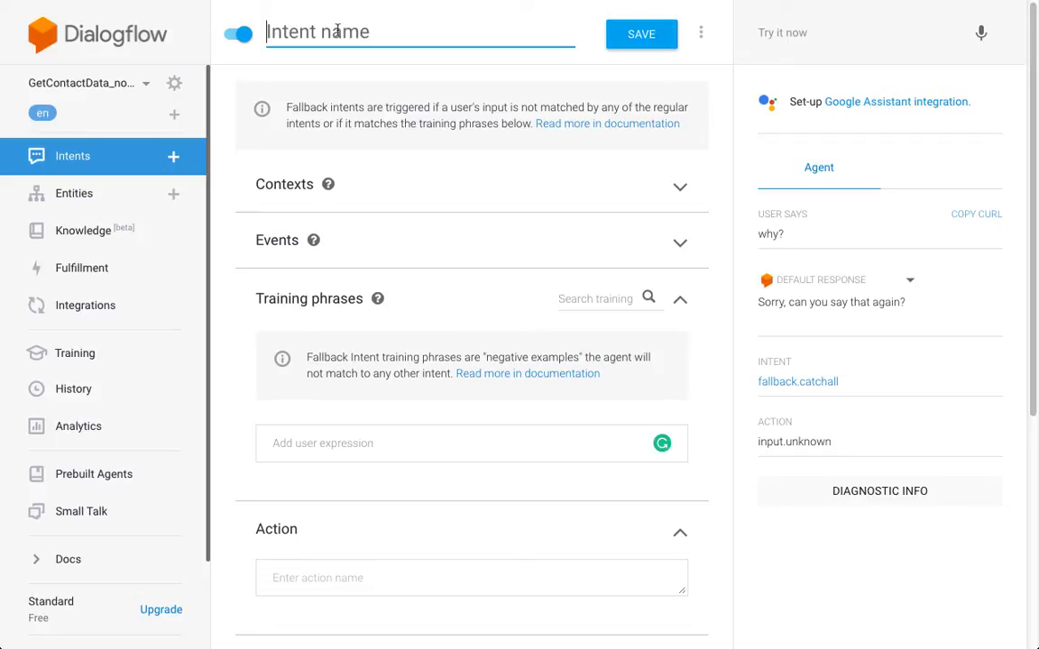
{"action": "type", "text": "fallback"}
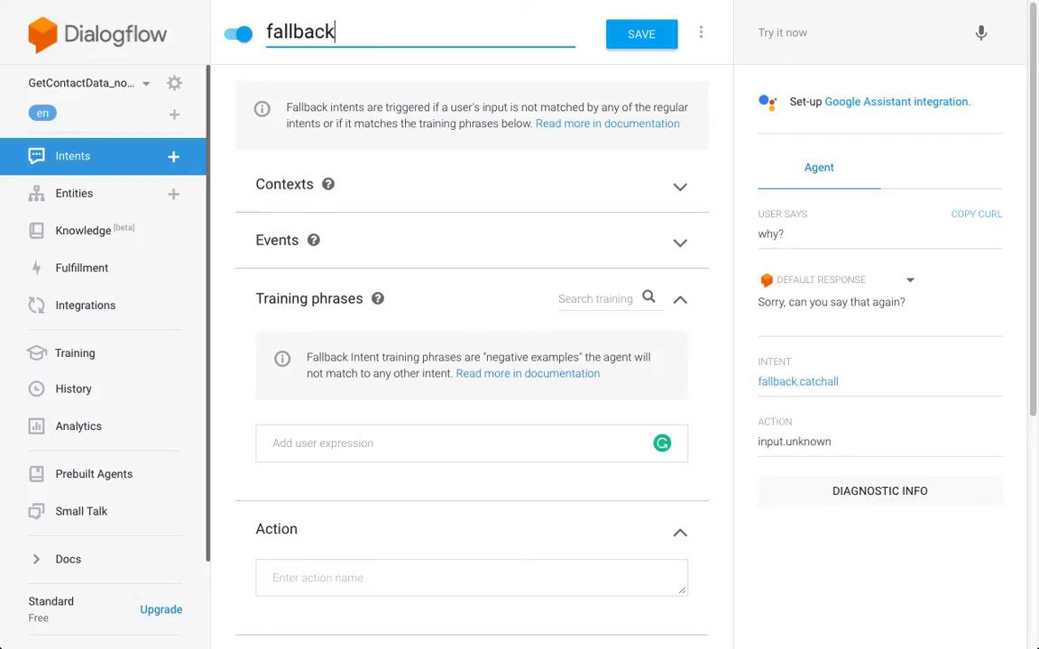
{"action": "type", "text": ".name"}
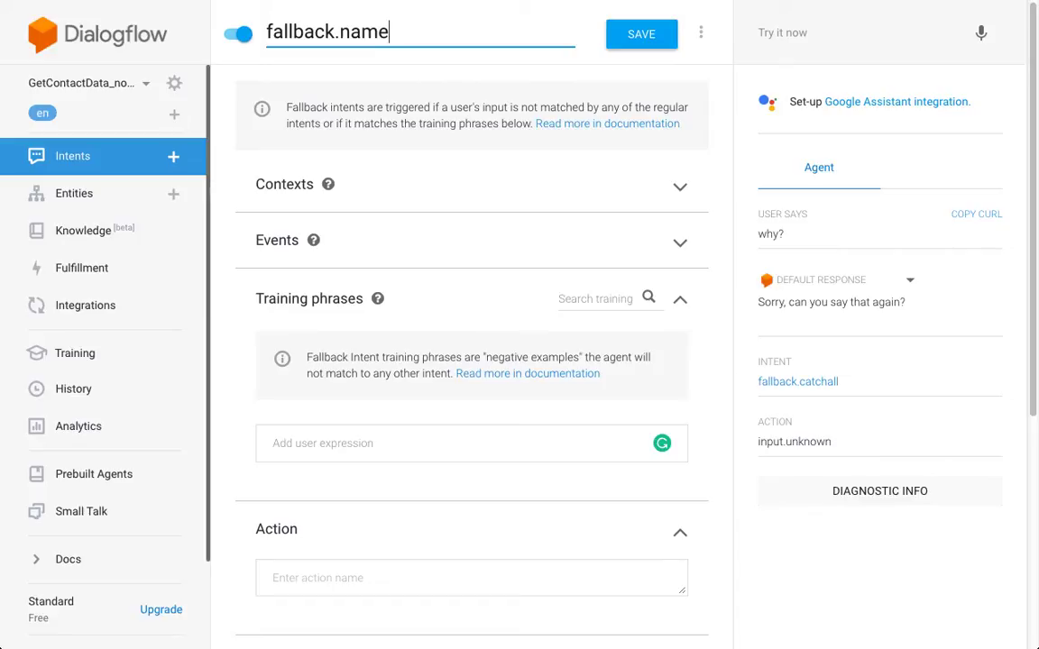
{"action": "key", "text": "BackSpace"}
{"action": "key", "text": "BackSpace"}
{"action": "key", "text": "BackSpace"}
{"action": "key", "text": "BackSpace"}
{"action": "type", "text": "email"}
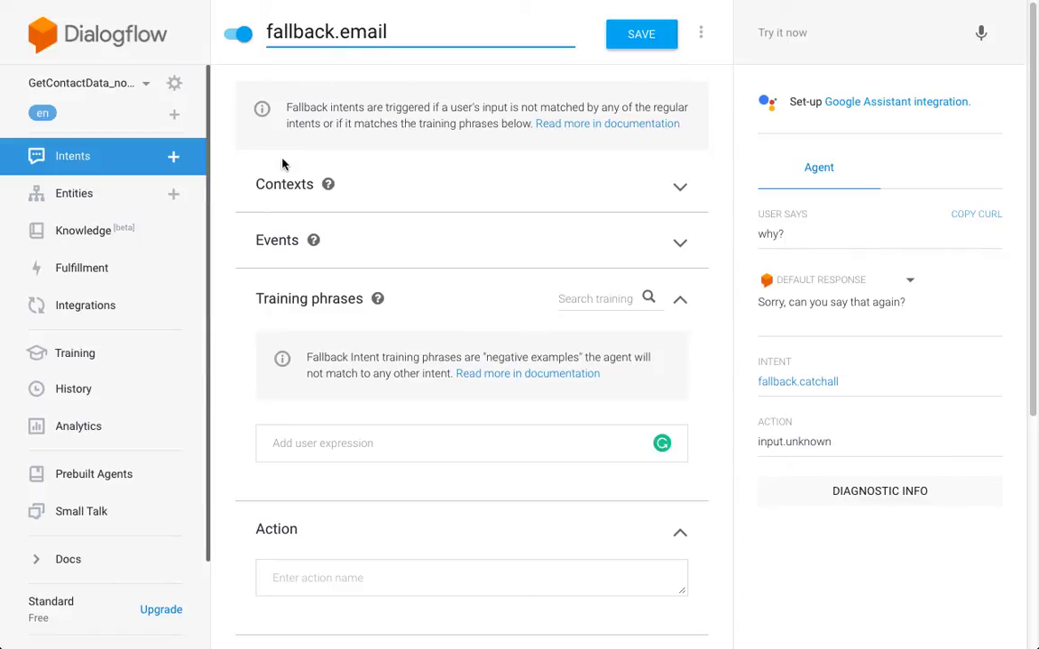
{"action": "left_click", "coordinate": [290, 192]}
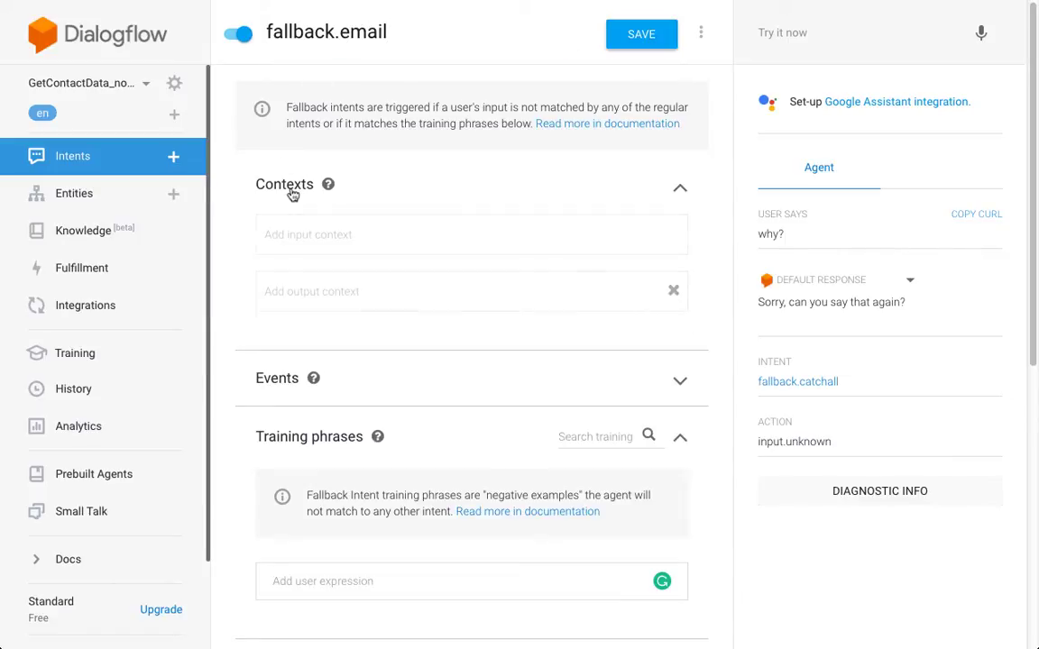
{"action": "left_click", "coordinate": [462, 226]}
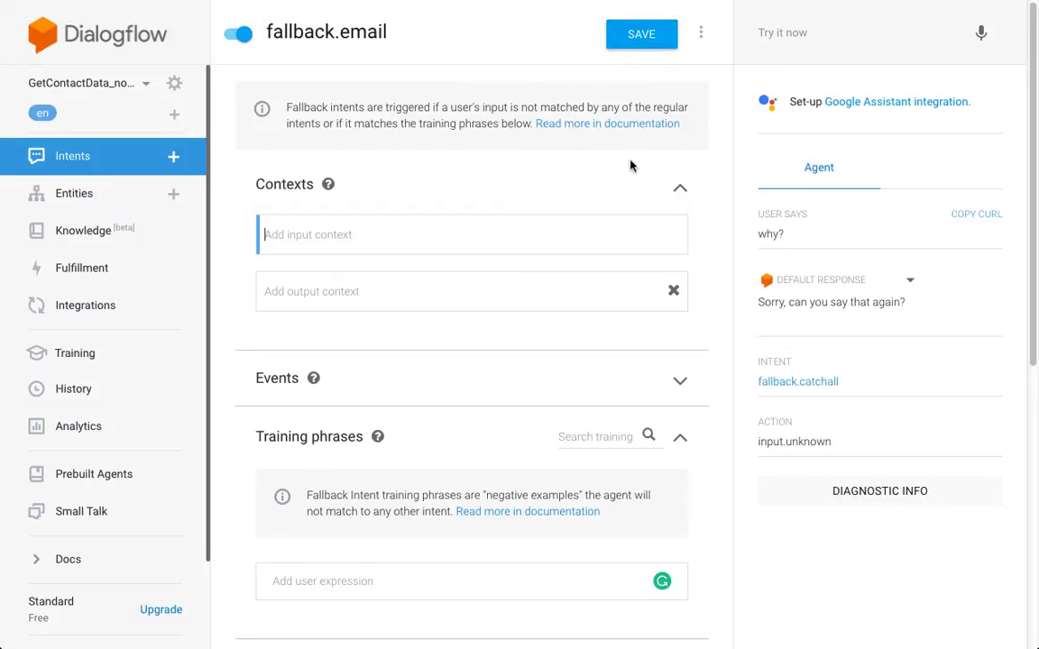
{"action": "left_click", "coordinate": [393, 232]}
- Pick awaiting_email as input context and change its output lifespan from 5 to 1
{"action": "type", "text": "awaiting"}
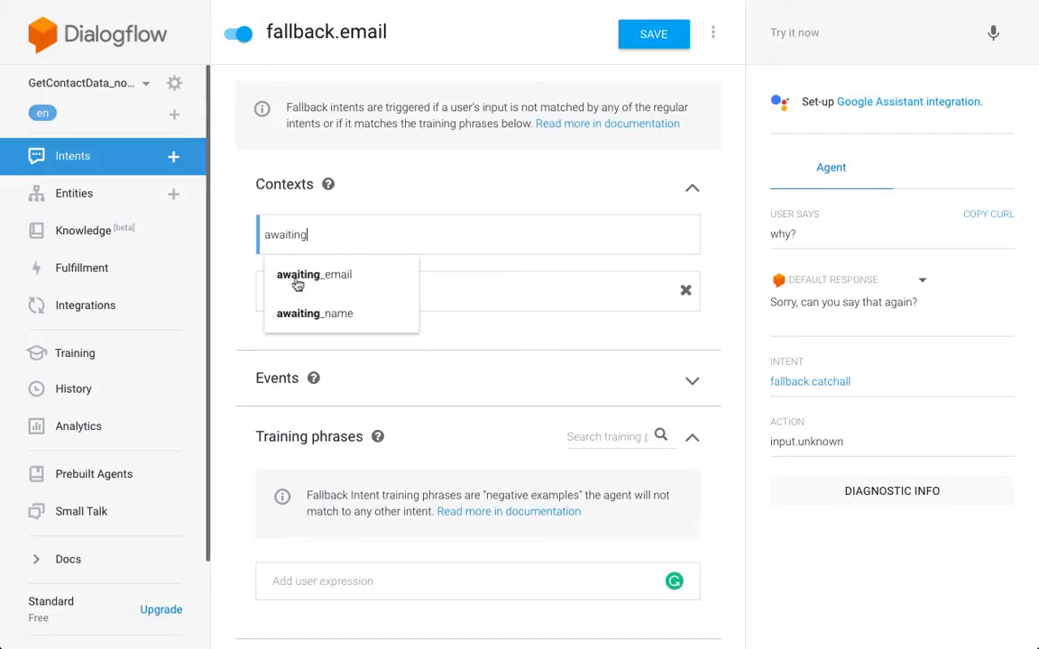
{"action": "left_click", "coordinate": [405, 281]}
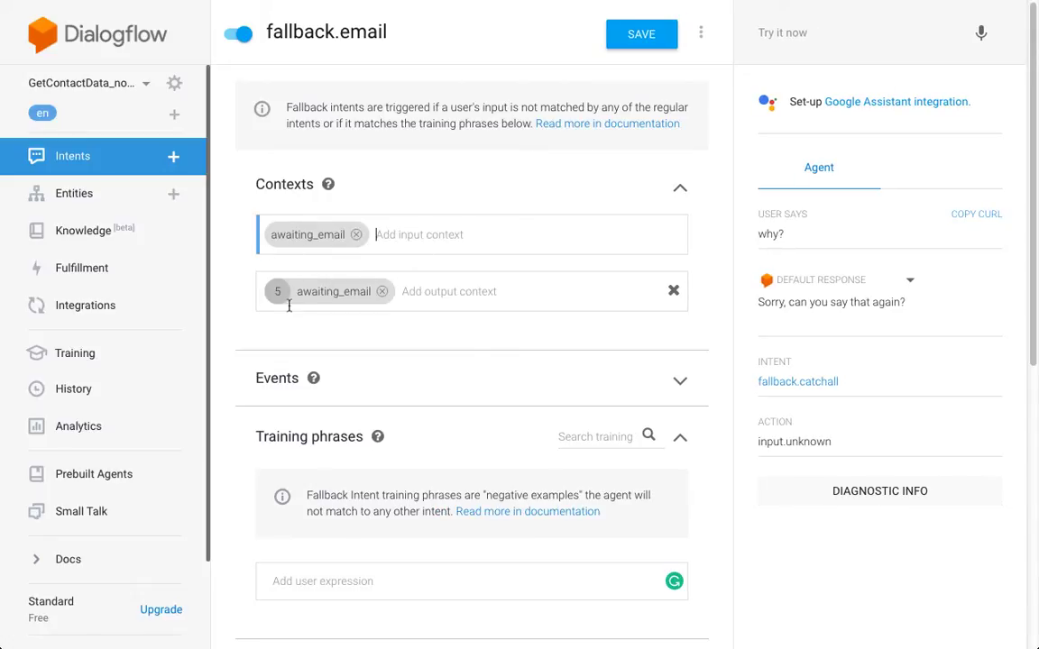
{"action": "left_click_drag", "start_coordinate": [279, 294], "coordinate": [270, 294]}
{"action": "type", "text": "1"}
{"action": "scroll", "coordinate": [231, 222], "scroll_direction": "down", "scroll_amount": 2}
{"action": "scroll", "coordinate": [231, 222], "scroll_direction": "up", "scroll_amount": 1}
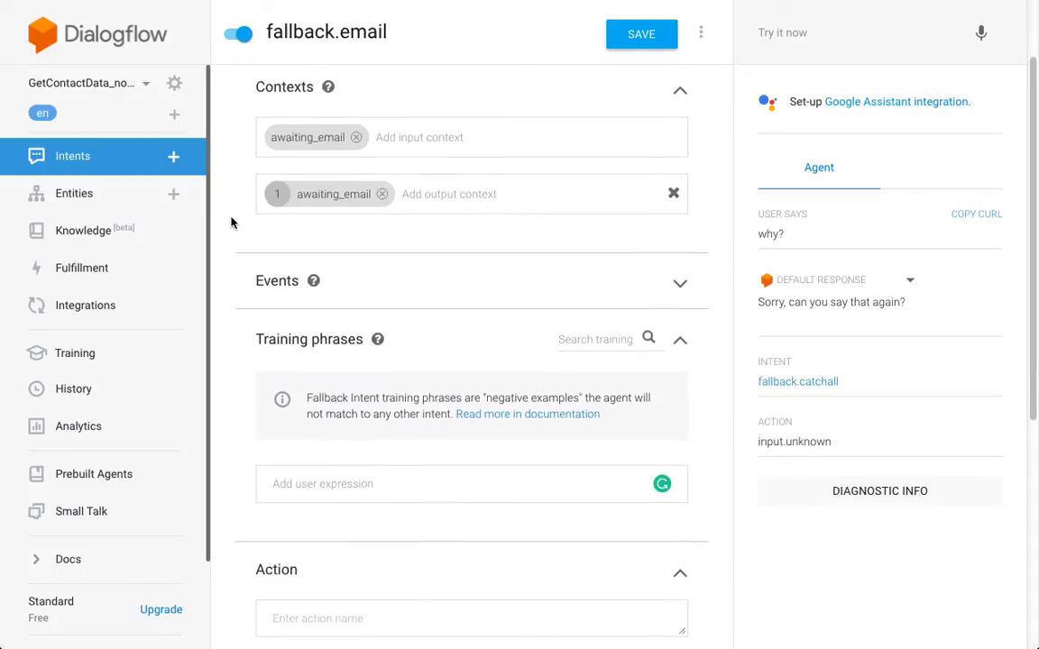
{"action": "scroll", "coordinate": [231, 223], "scroll_direction": "down", "scroll_amount": 1}
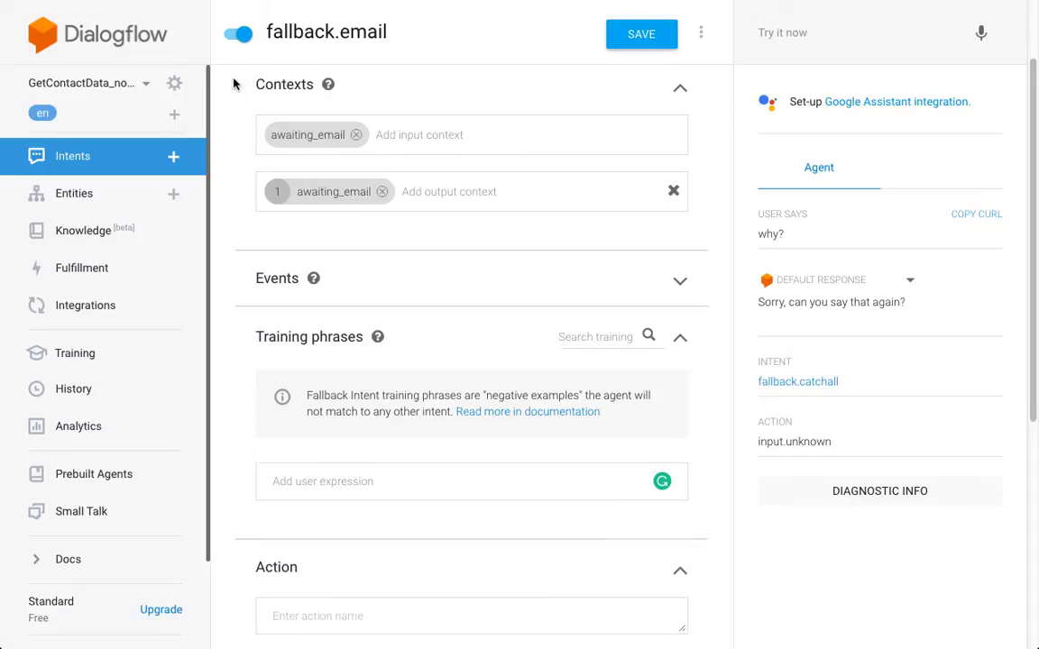
- Give fallback.email the response 'Sorry, I didn't get that. Please enter an email address in a valid format' and save
{"action": "scroll", "coordinate": [233, 83], "scroll_direction": "down", "scroll_amount": 4}
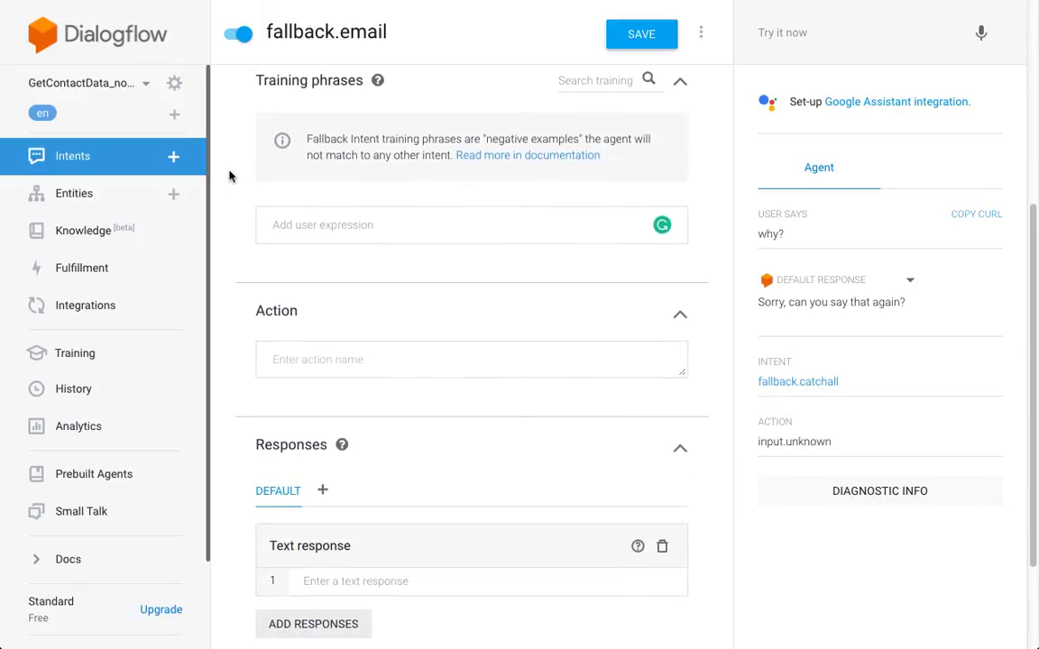
{"action": "scroll", "coordinate": [218, 162], "scroll_direction": "down", "scroll_amount": 1}
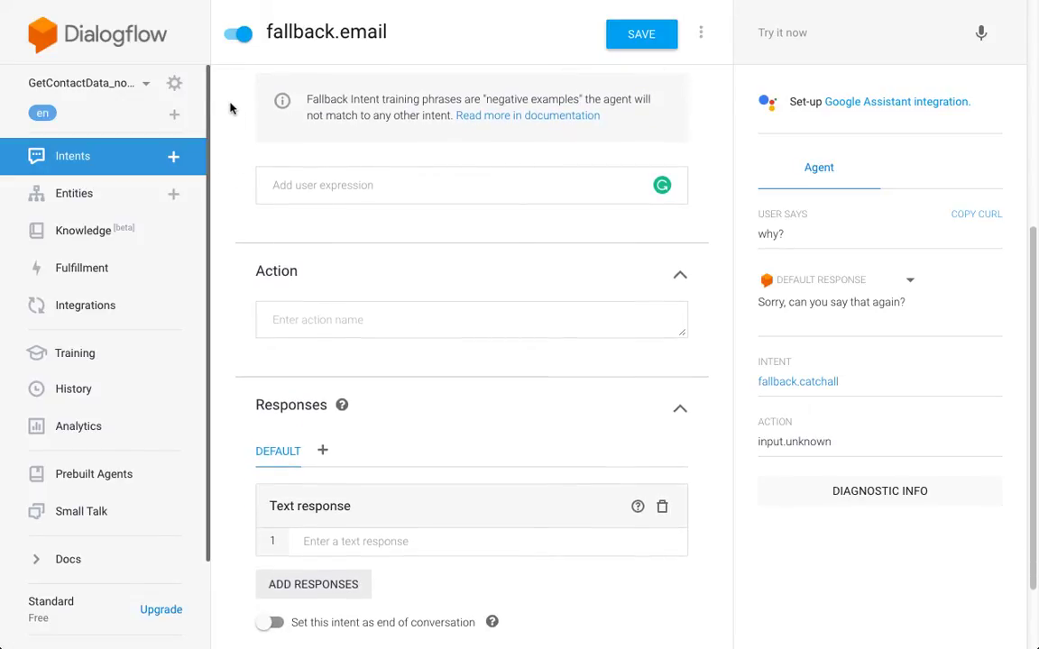
{"action": "scroll", "coordinate": [230, 108], "scroll_direction": "down", "scroll_amount": 2}
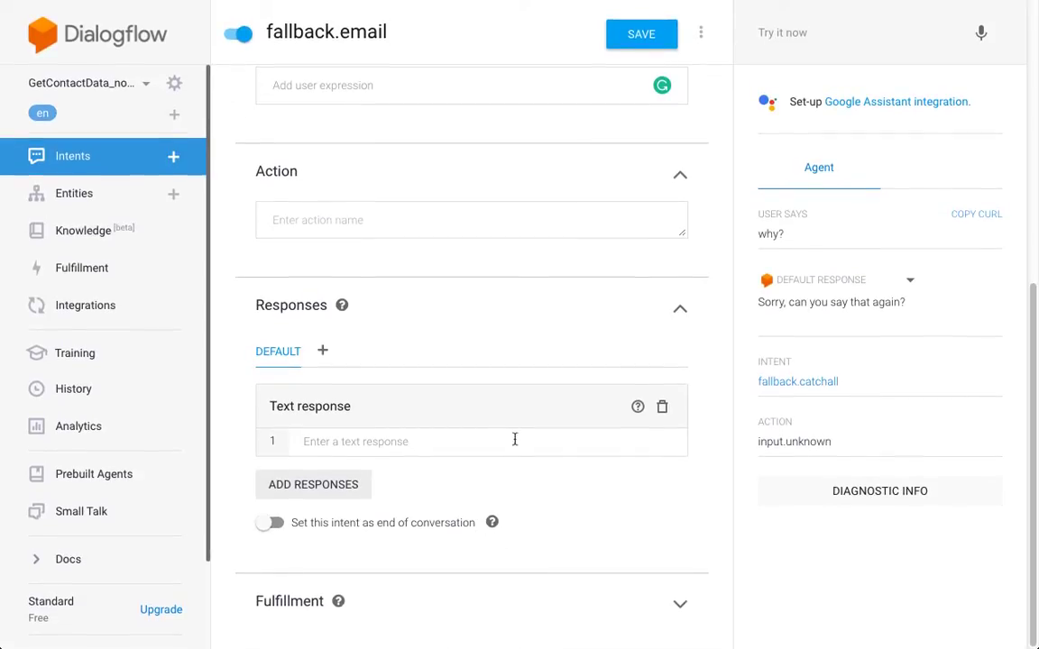
{"action": "left_click", "coordinate": [518, 446]}
{"action": "type", "text": "Sorry"}
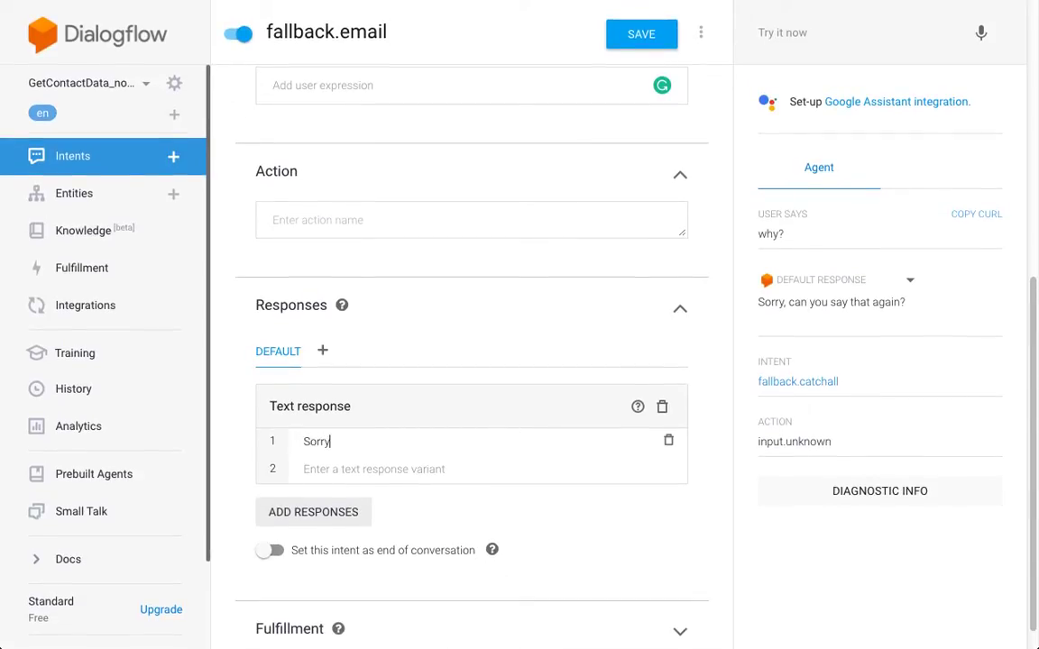
{"action": "type", "text": ", I didn't get that. "}
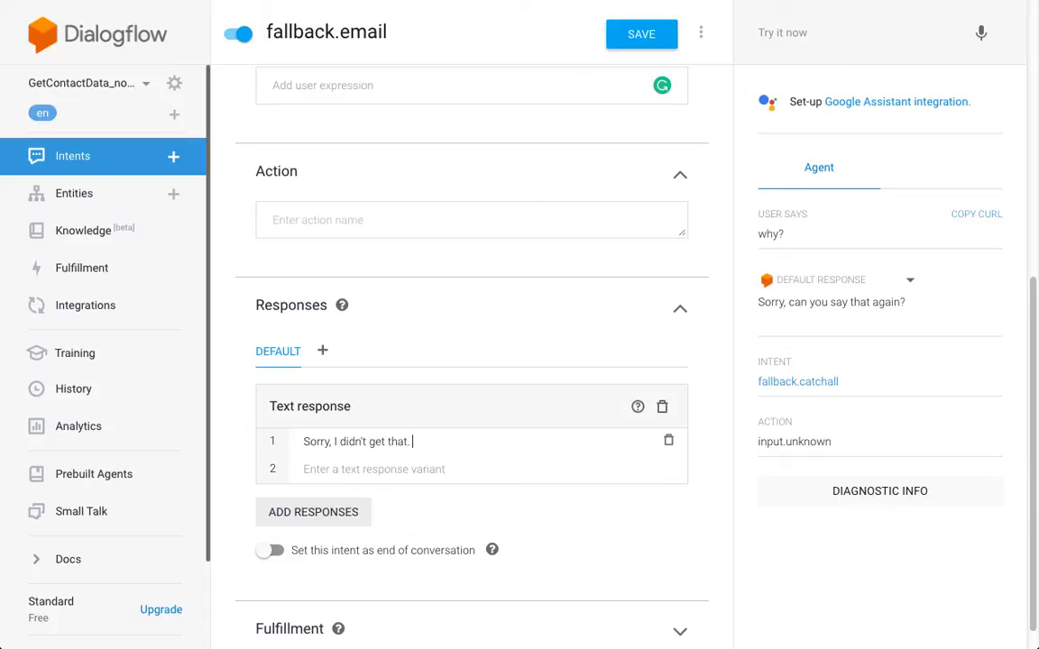
{"action": "type", "text": "Please enter a valid"}
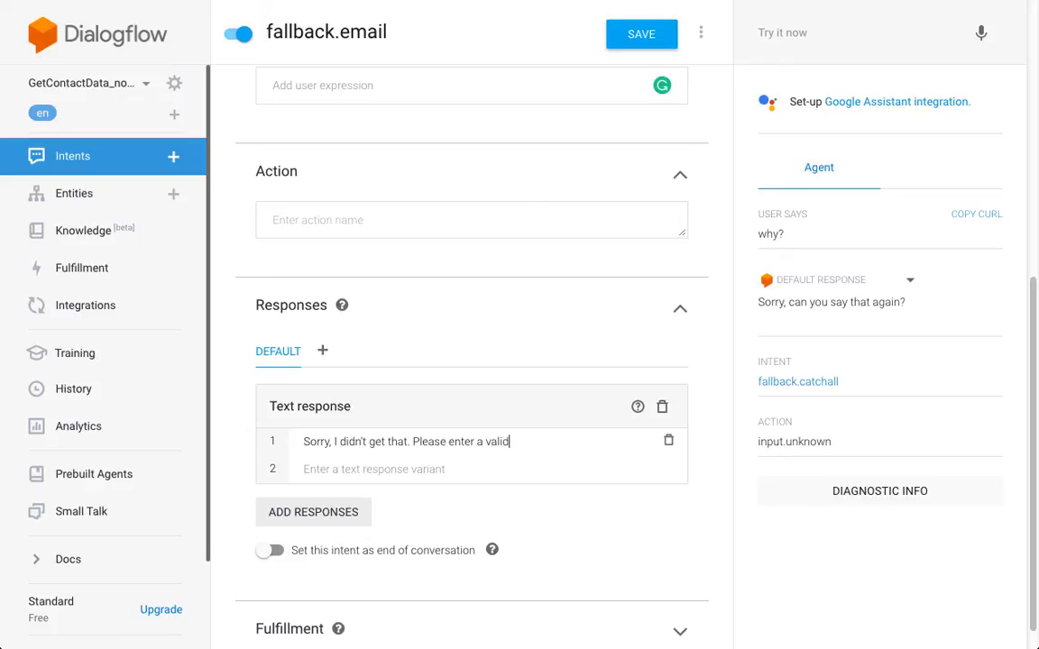
{"action": "type", "text": " email format"}
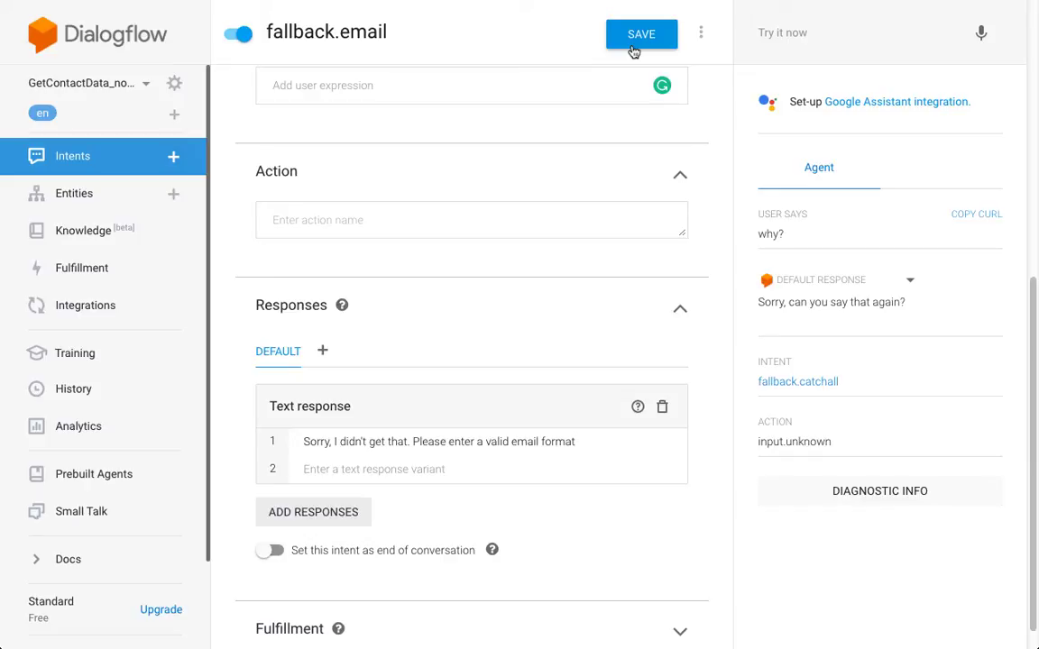
{"action": "key", "text": "alt+Left"}
{"action": "key", "text": "alt+Left"}
{"action": "key", "text": "shift+alt+Right"}
{"action": "key", "text": "shift+alt+Right"}
{"action": "key", "text": "shift+alt+Right"}
{"action": "key", "text": "BackSpace"}
{"action": "key", "text": "BackSpace"}
{"action": "type", "text": "n email addre"}
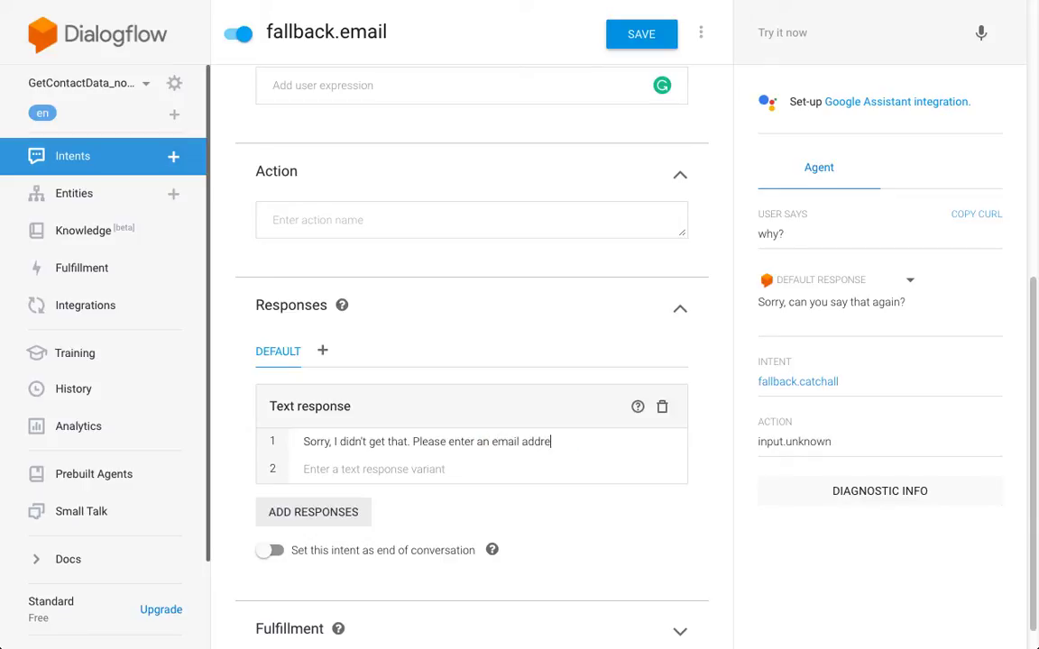
{"action": "type", "text": "ss in a valid format"}
{"action": "left_click", "coordinate": [665, 40]}
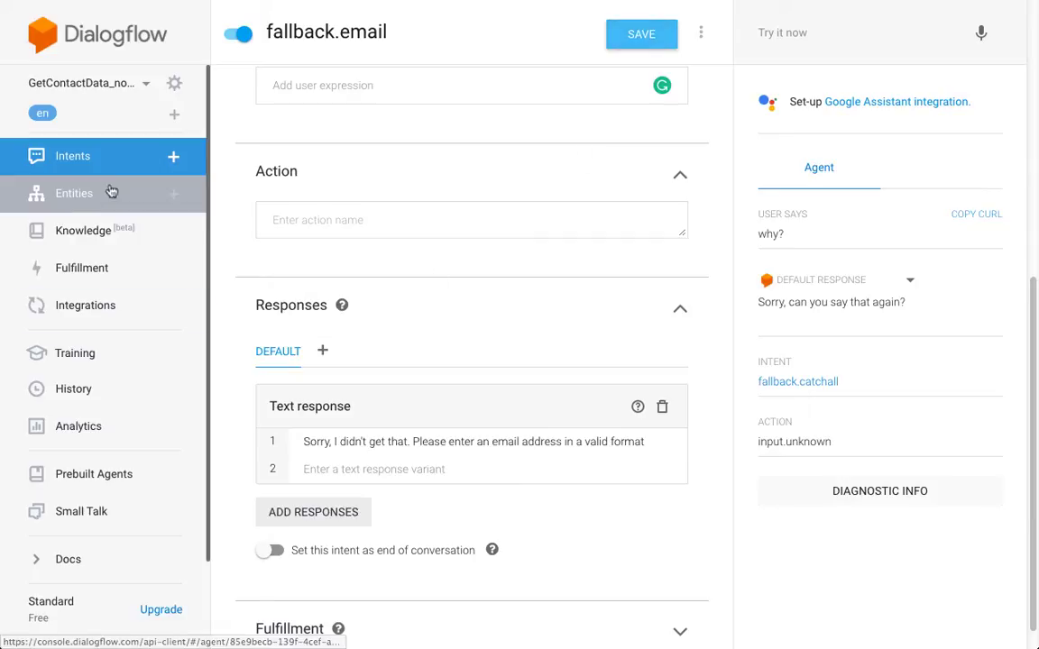
- Save fallback.email, return to the Intents list, and dismiss the saved notice
{"action": "left_click", "coordinate": [658, 37]}
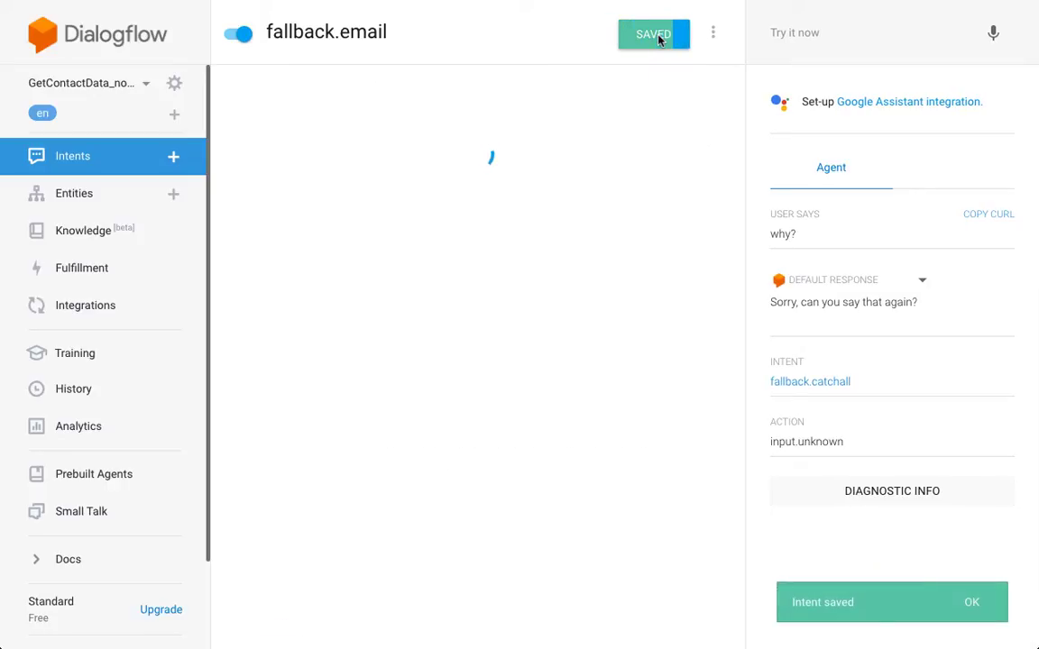
{"action": "left_click", "coordinate": [138, 158]}
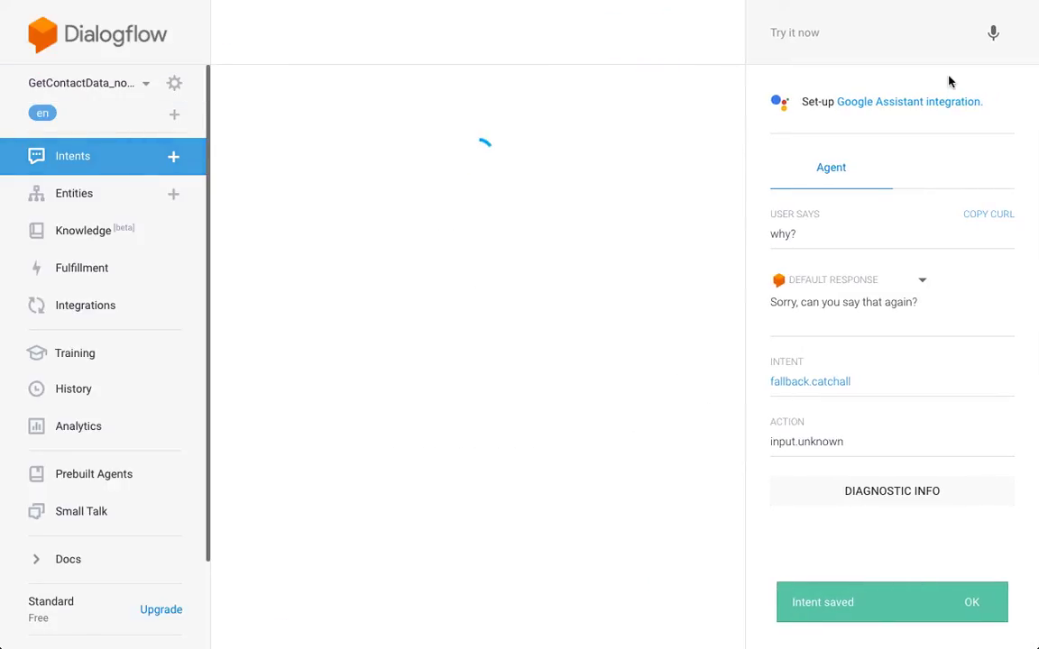
{"action": "left_click", "coordinate": [870, 32]}
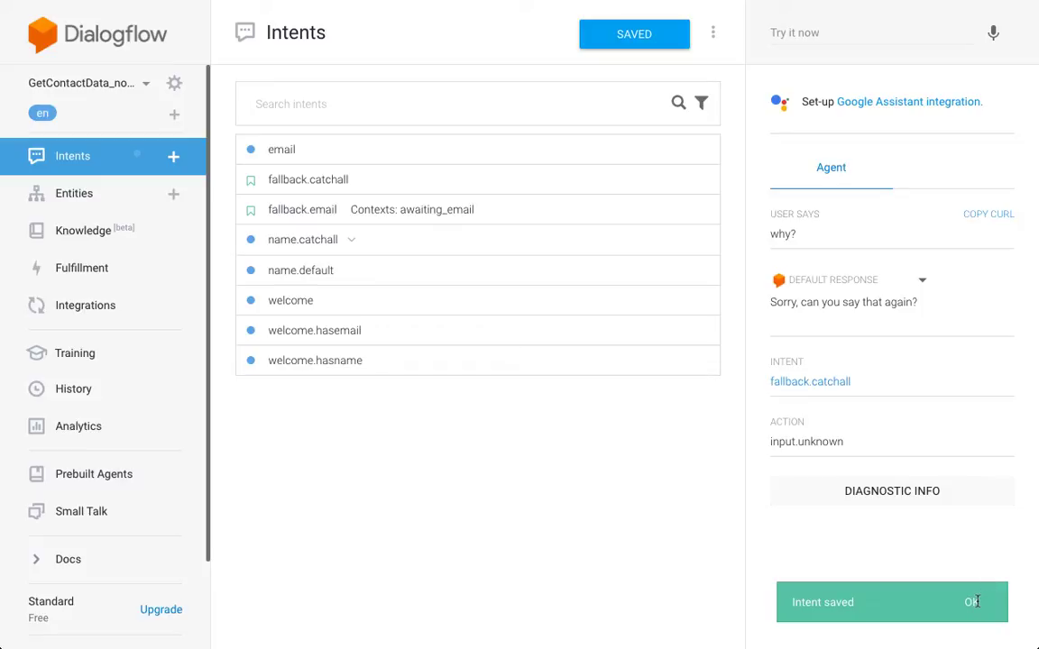
{"action": "left_click", "coordinate": [877, 33]}
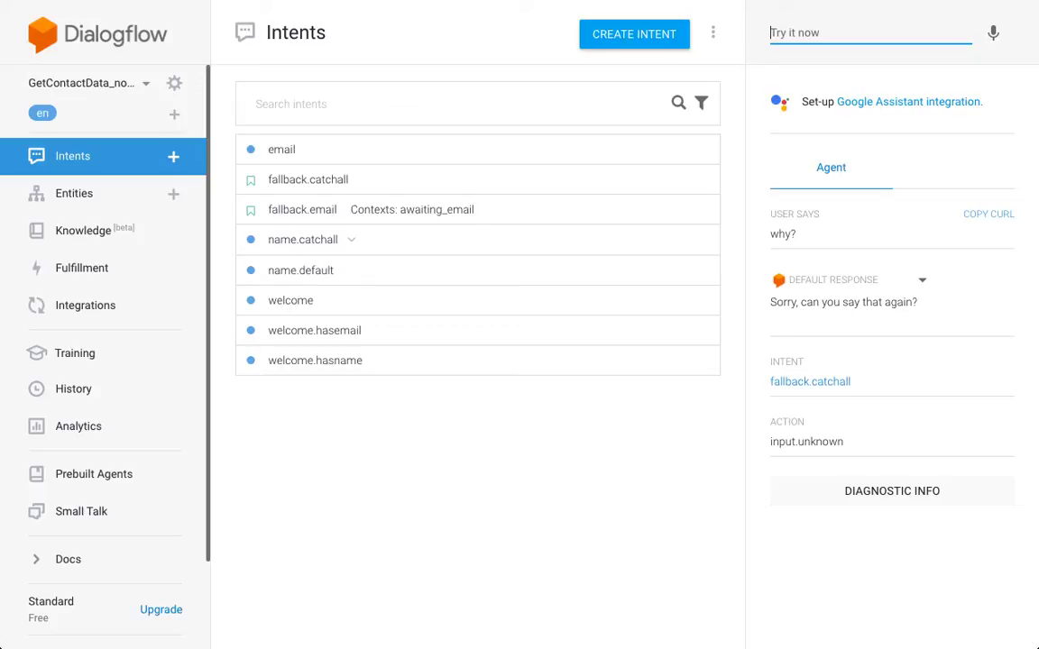
- In Try it now, send 'hi' followed by a test name
{"action": "type", "text": "hi"}
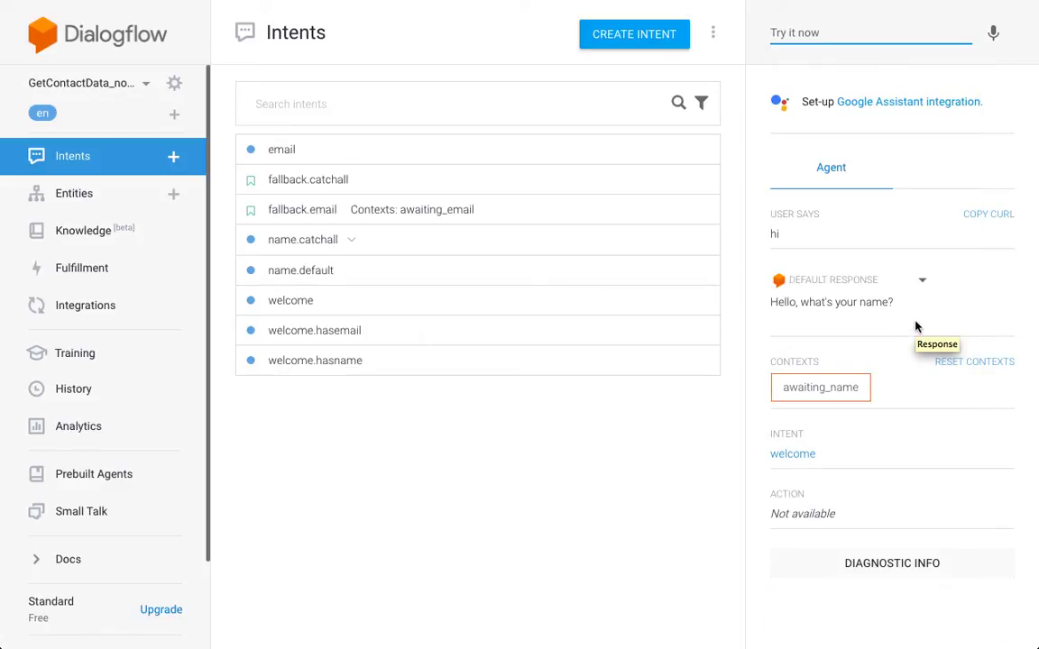
{"action": "left_click", "coordinate": [857, 32]}
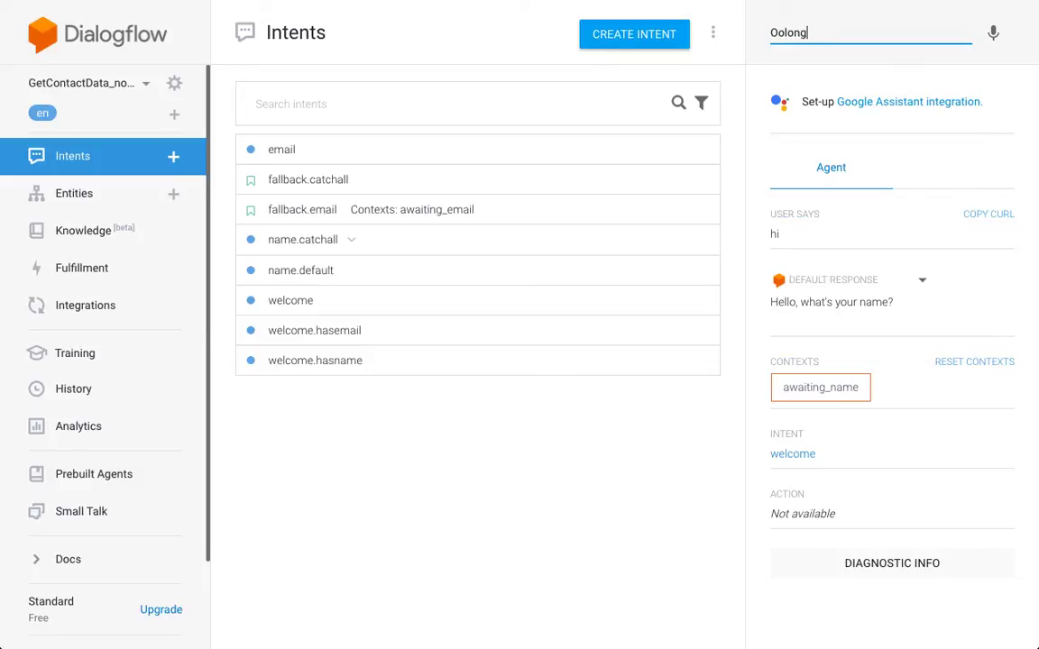
{"action": "key", "text": "BackSpace"}
{"action": "key", "text": "BackSpace"}
{"action": "key", "text": "Return"}
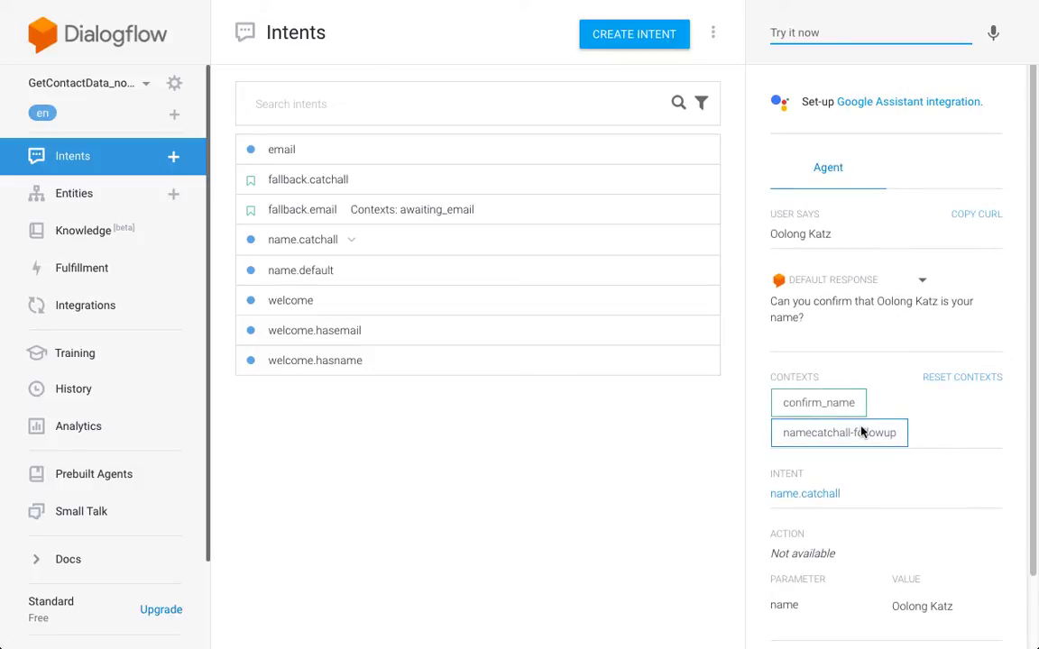
- Answer 'yes', then send 'why do you want to know?' from the query history
{"action": "type", "text": "yes"}
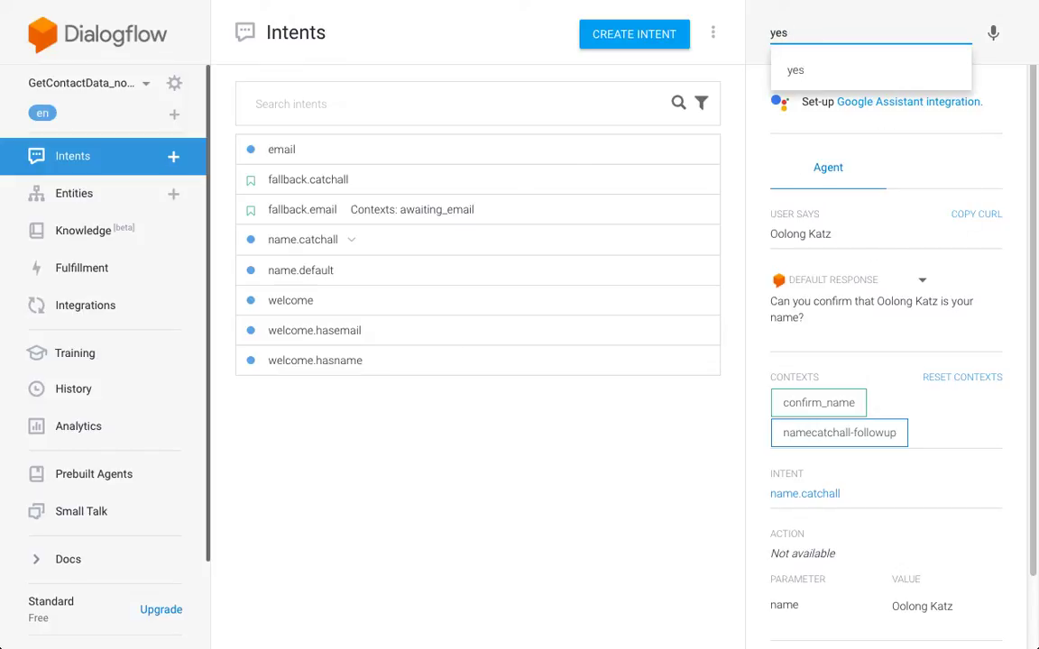
{"action": "key", "text": "Return"}
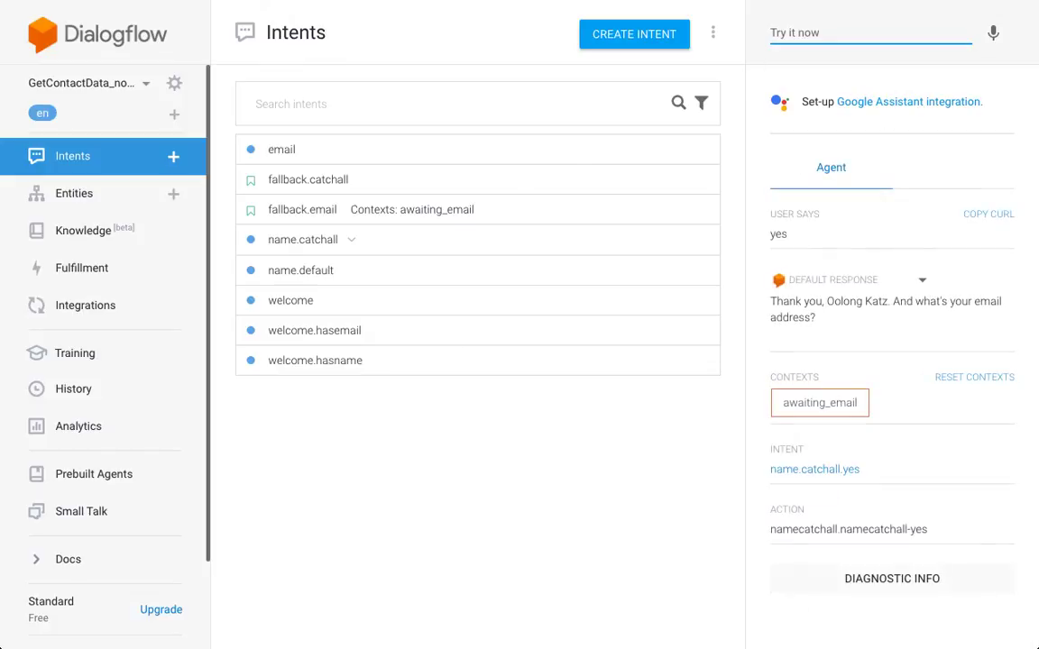
{"action": "key", "text": "Down"}
{"action": "key", "text": "Down"}
{"action": "key", "text": "Down"}
{"action": "key", "text": "Down"}
{"action": "key", "text": "Down"}
{"action": "key", "text": "Down"}
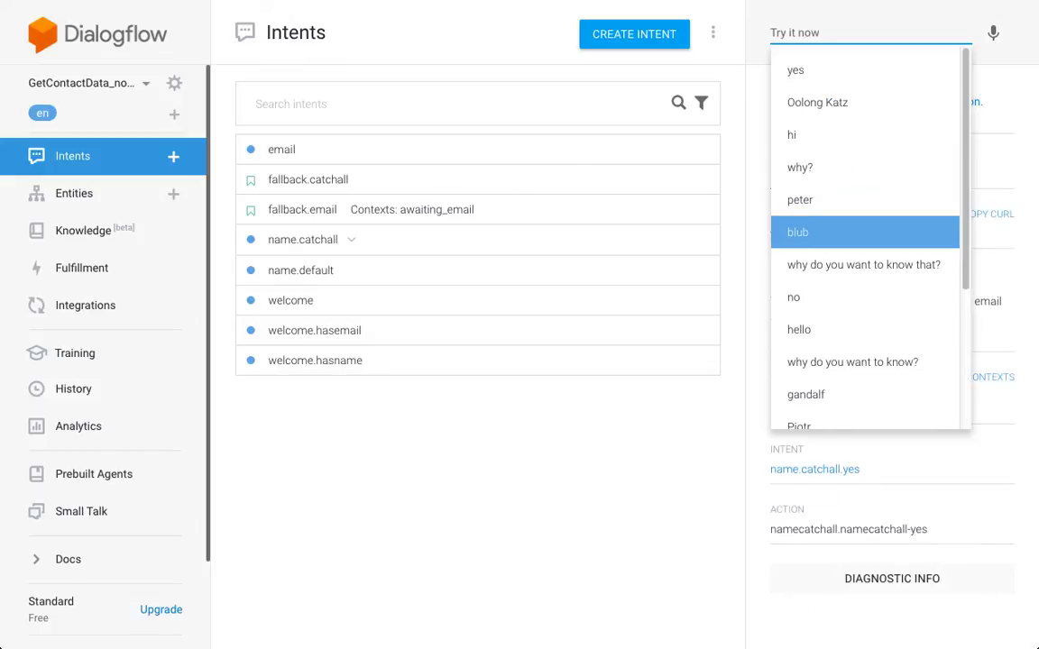
{"action": "type", "text": "why"}
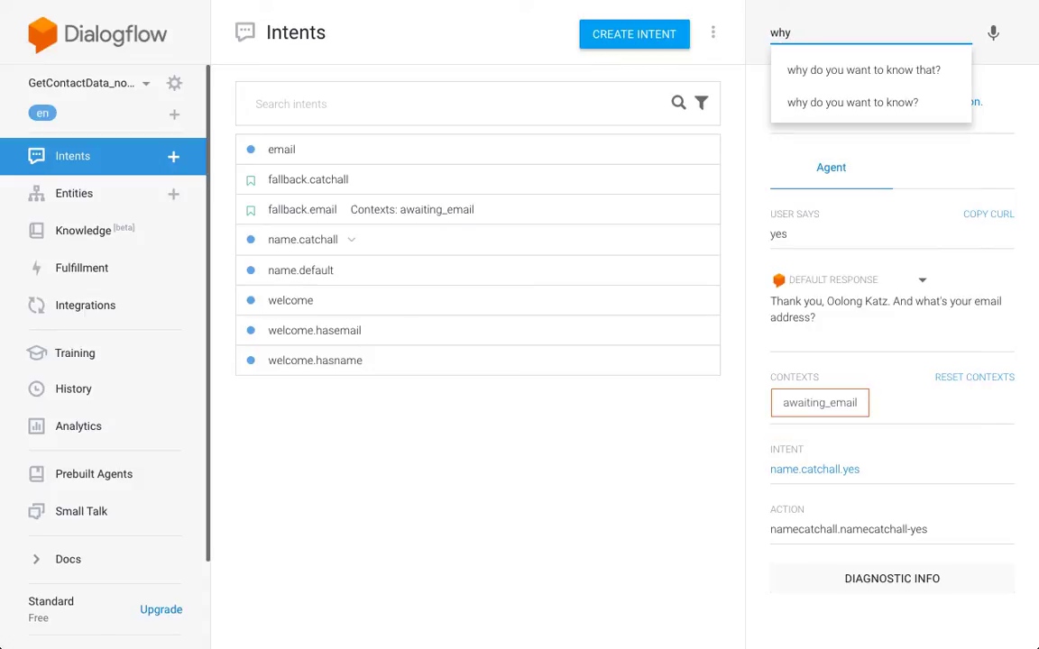
{"action": "left_click", "coordinate": [857, 102]}
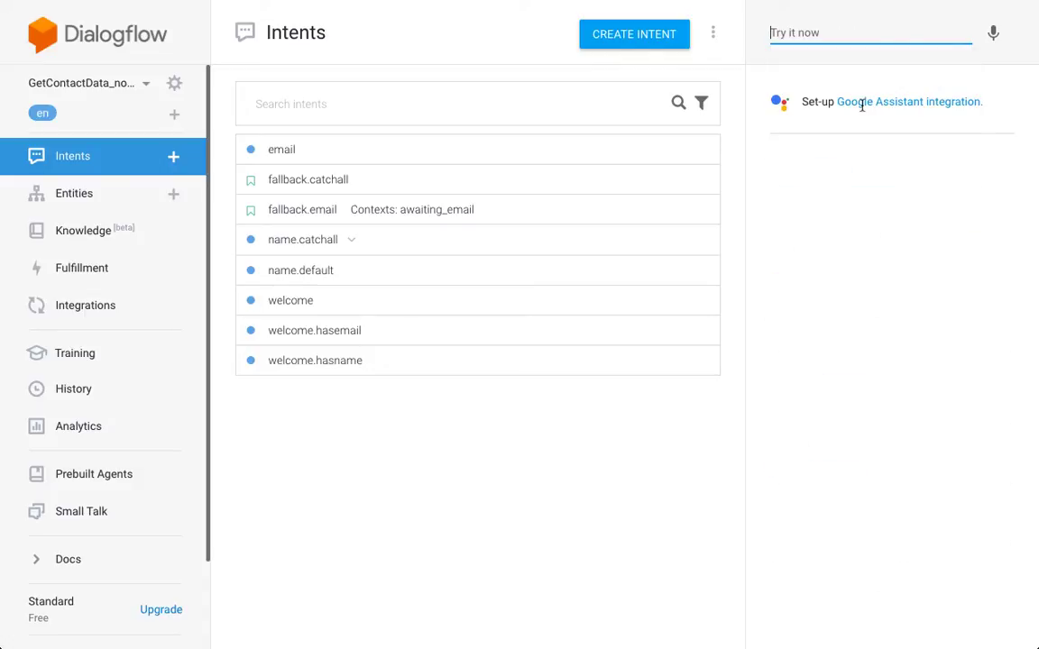
{"action": "left_click", "coordinate": [745, 63]}
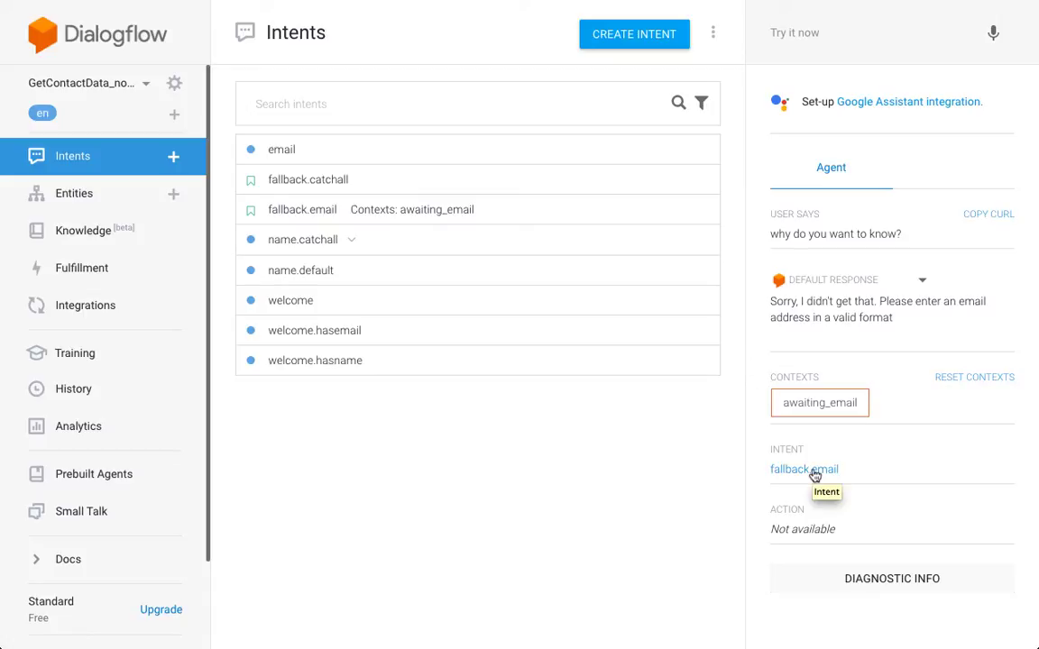
- Send a test email address as the answer in Try it now
{"action": "left_click", "coordinate": [825, 35]}
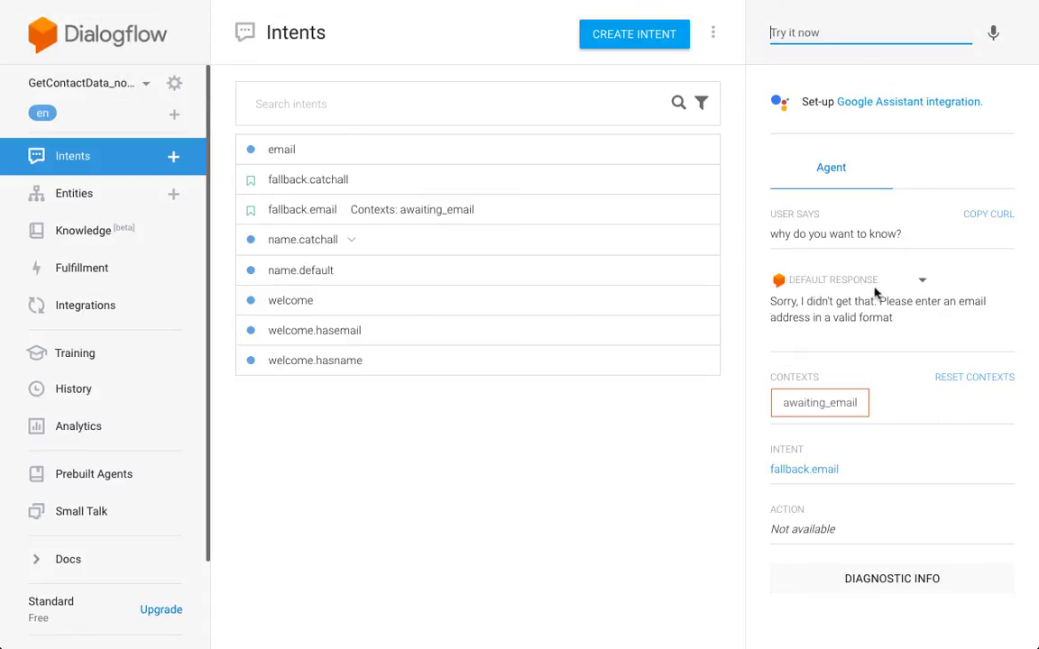
{"action": "type", "text": "peter@exampl"}
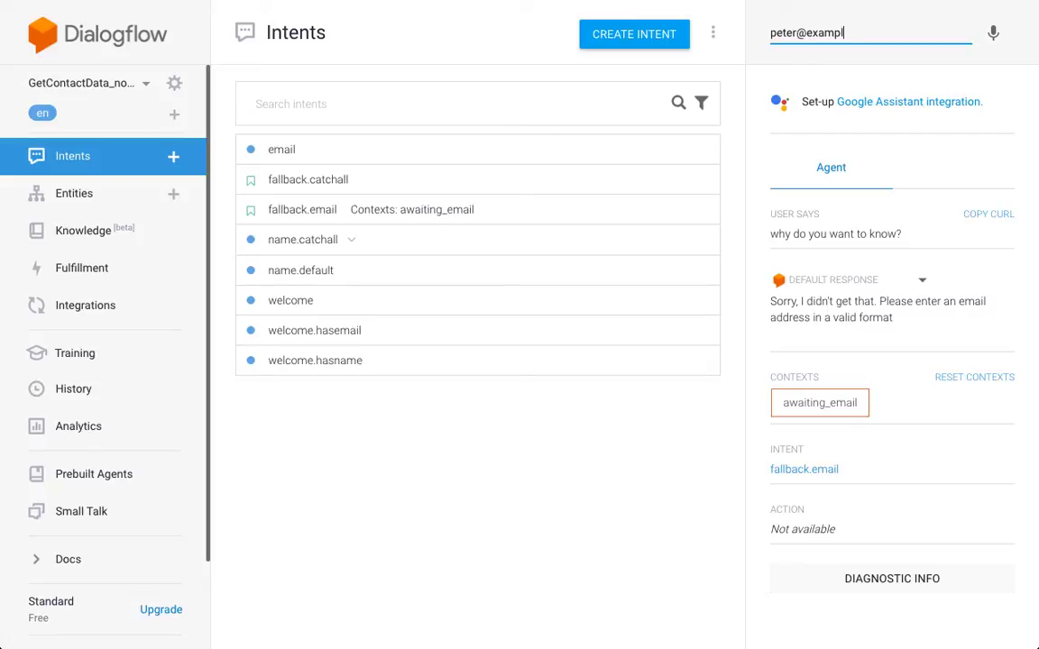
{"action": "type", "text": "e.com"}
{"action": "key", "text": "Return"}
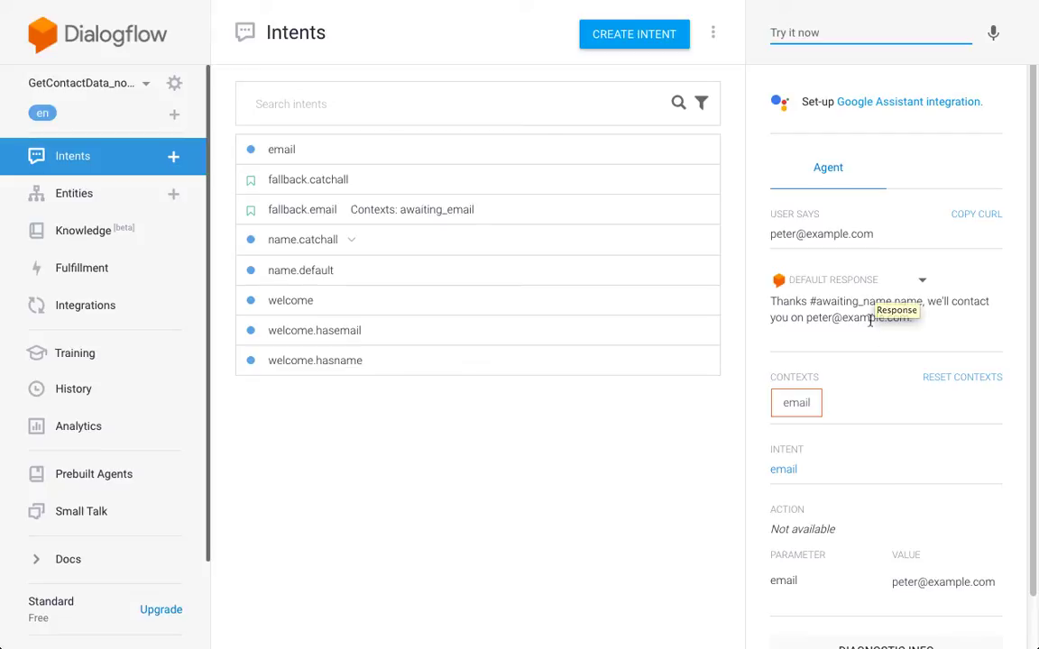
- Inspect the unfilled #awaiting_name.name placeholder in the agent's reply
{"action": "left_click_drag", "start_coordinate": [810, 302], "coordinate": [923, 301]}
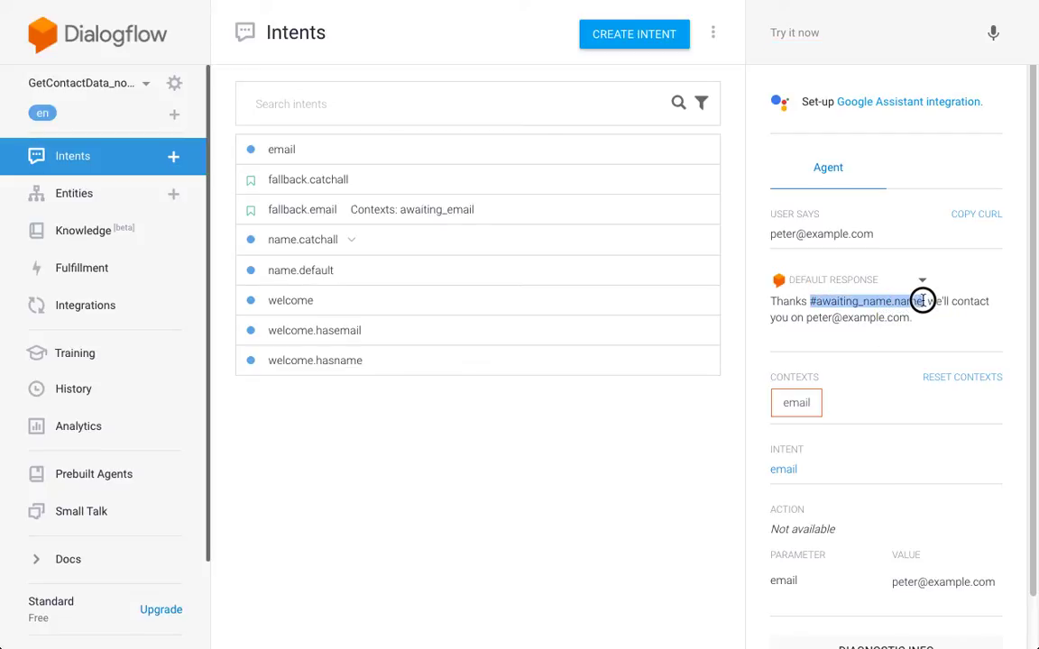
{"action": "left_click", "coordinate": [923, 301]}
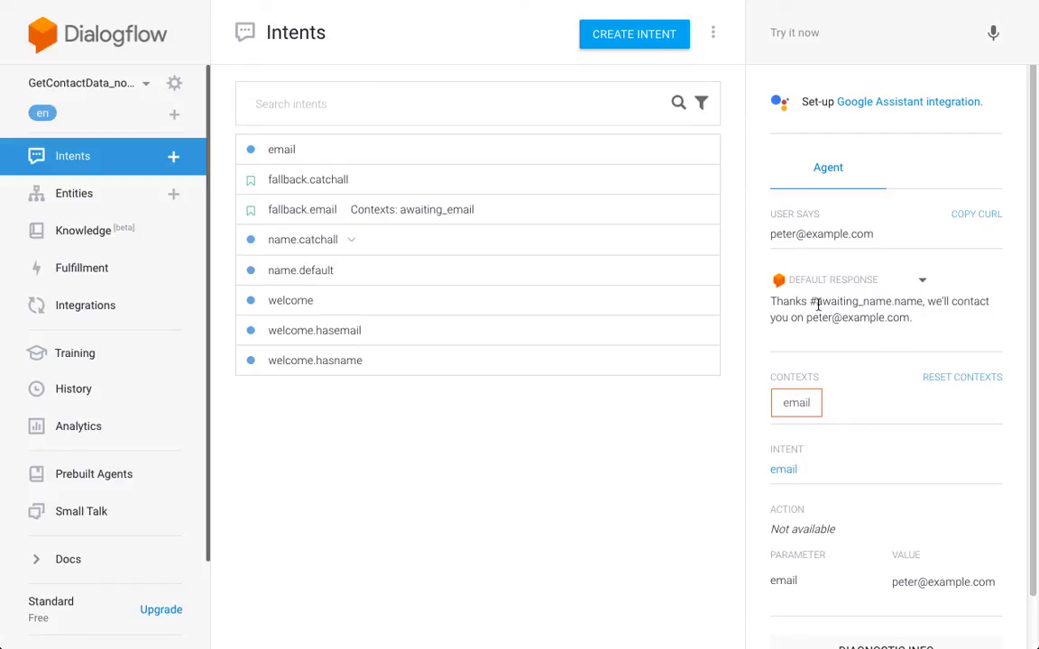
{"action": "left_click_drag", "start_coordinate": [817, 302], "coordinate": [900, 304]}
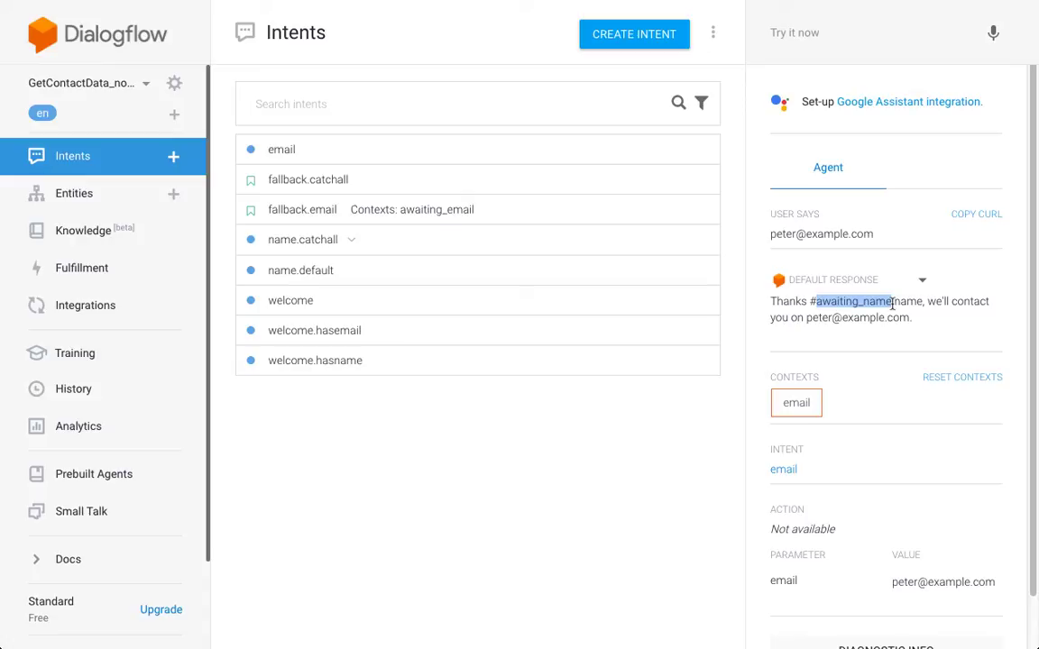
{"action": "left_click", "coordinate": [856, 318]}
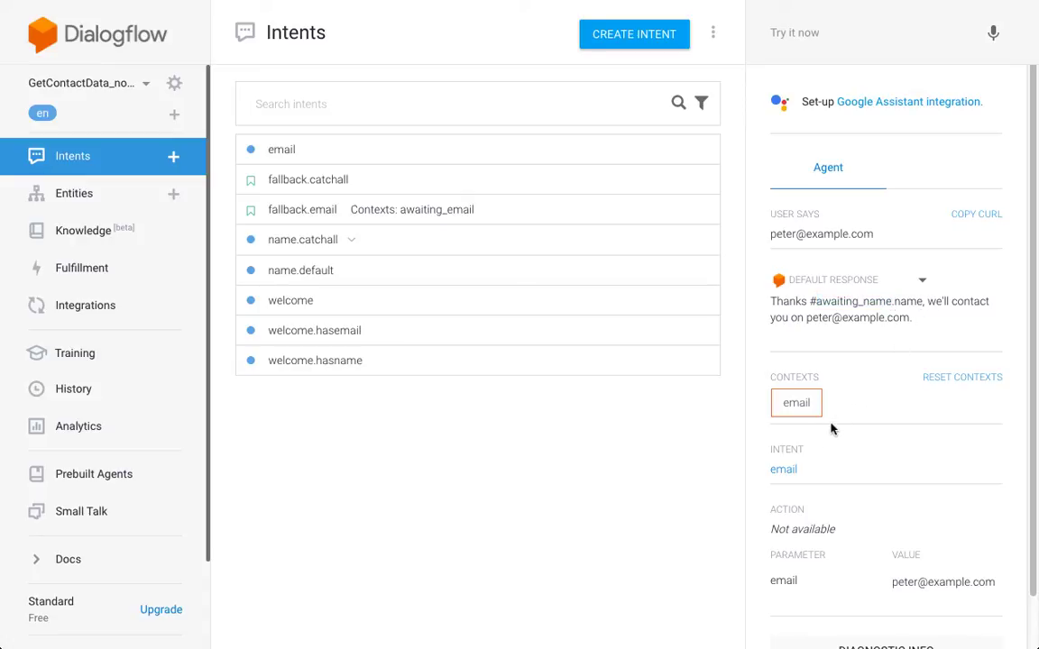
{"action": "key", "text": "XF86MonBrightnessUp"}
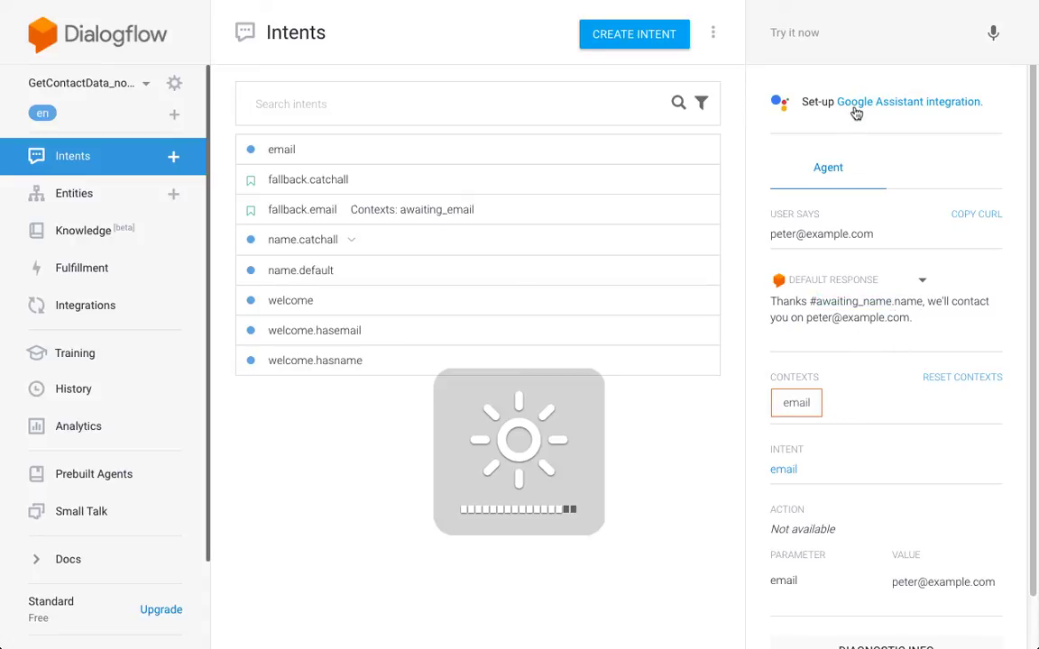
{"action": "left_click", "coordinate": [852, 32]}
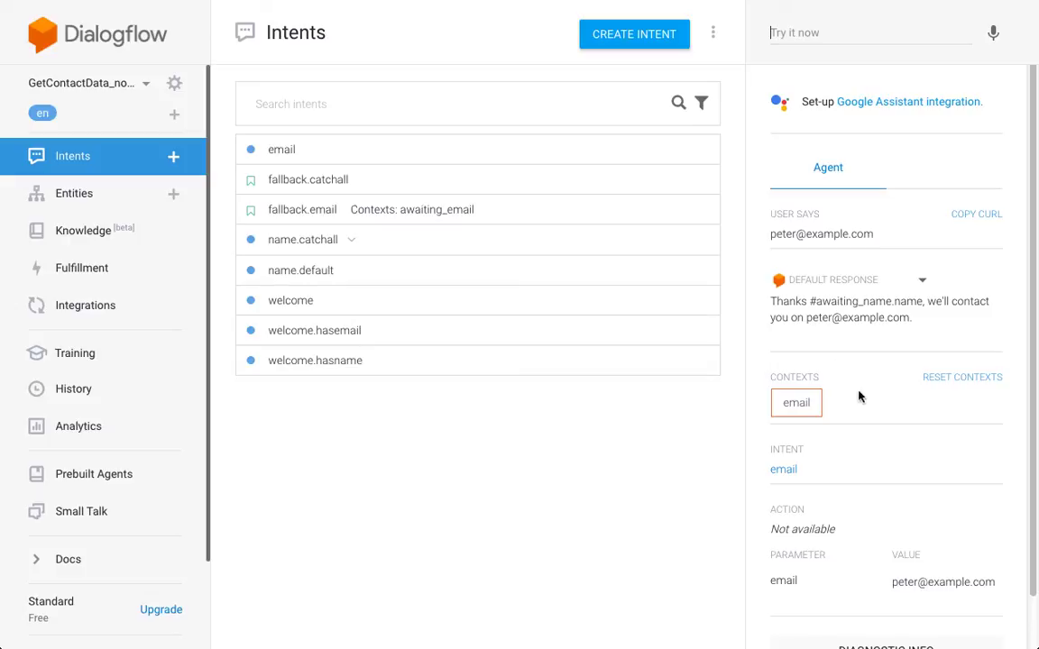
- Send 'hi' again and confirm welcome.hasemail answers with the email context active
{"action": "type", "text": "hi"}
{"action": "key", "text": "Return"}
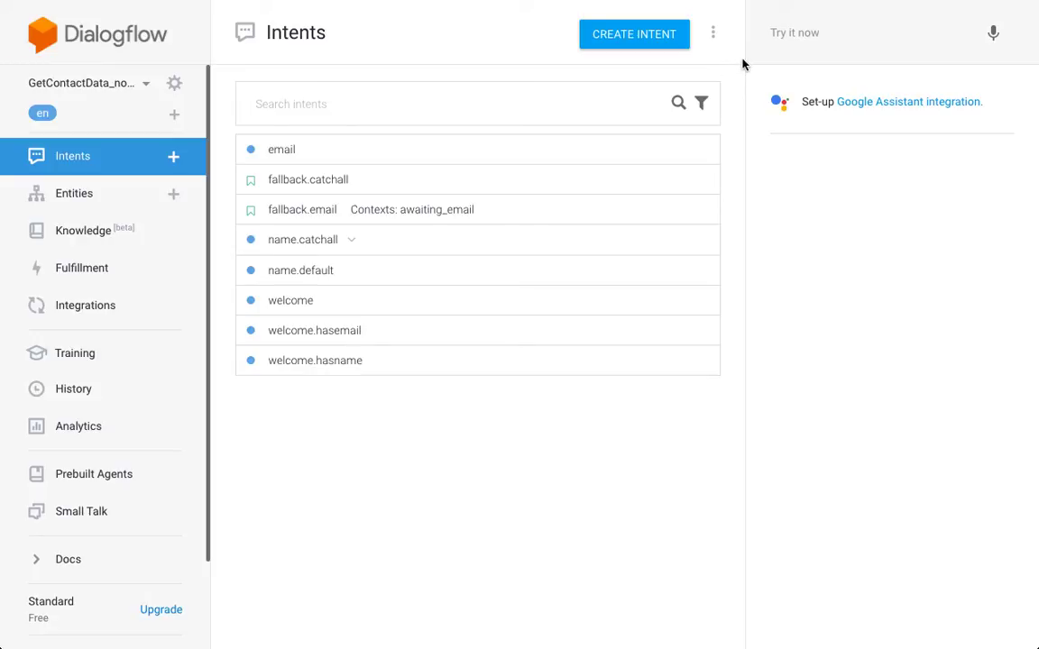
{"action": "key", "text": "XF86MonBrightnessUp"}
{"action": "key", "text": "XF86MonBrightnessUp"}
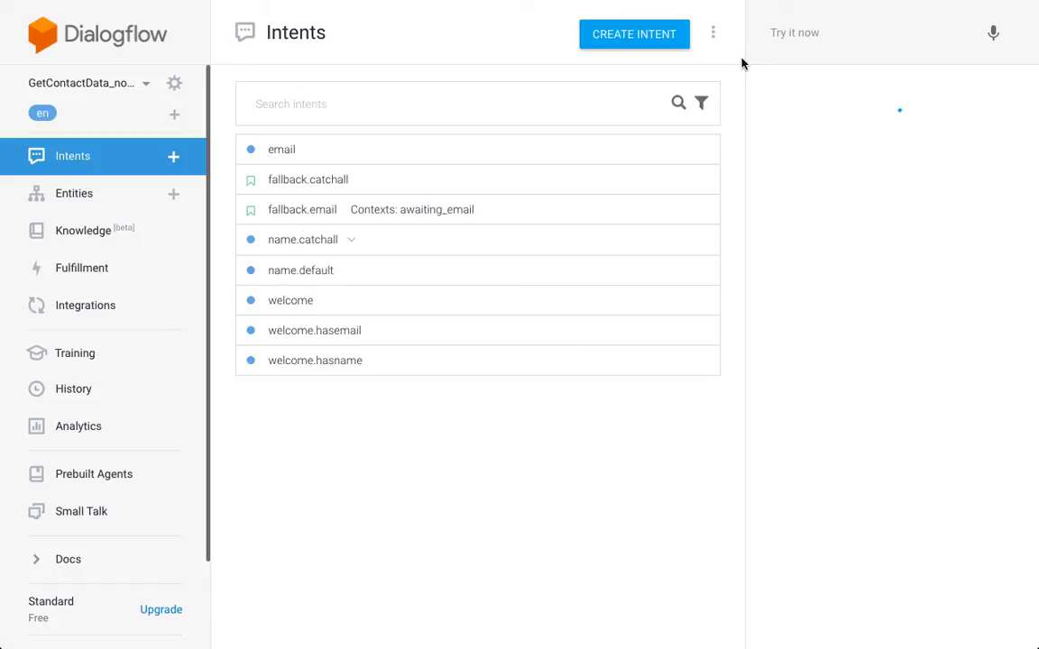
{"action": "left_click", "coordinate": [881, 30]}
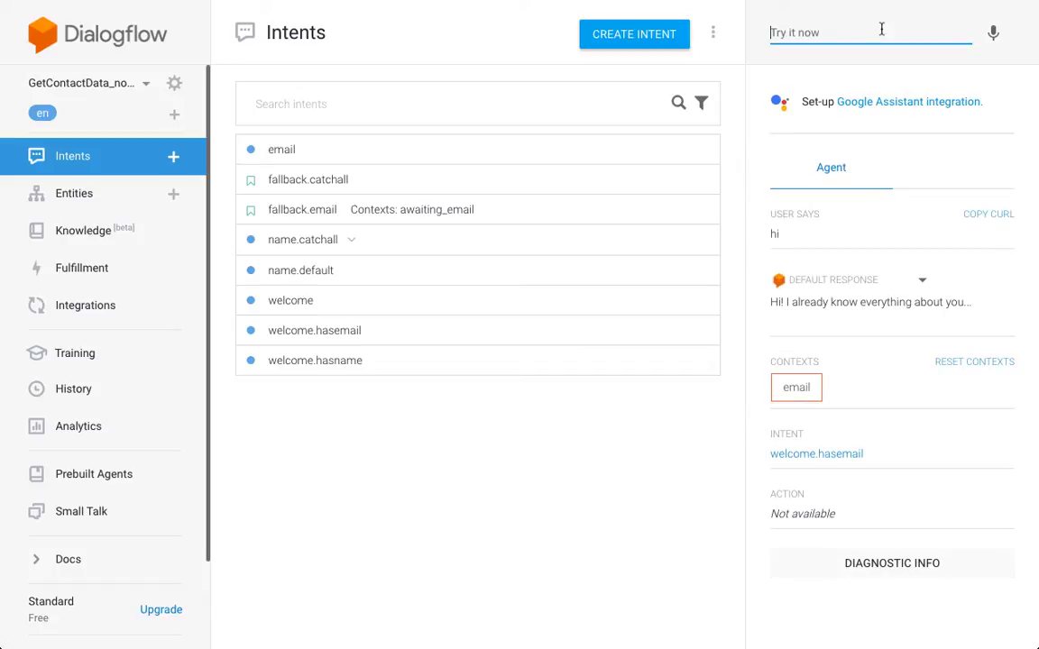
{"action": "left_click", "coordinate": [744, 58]}
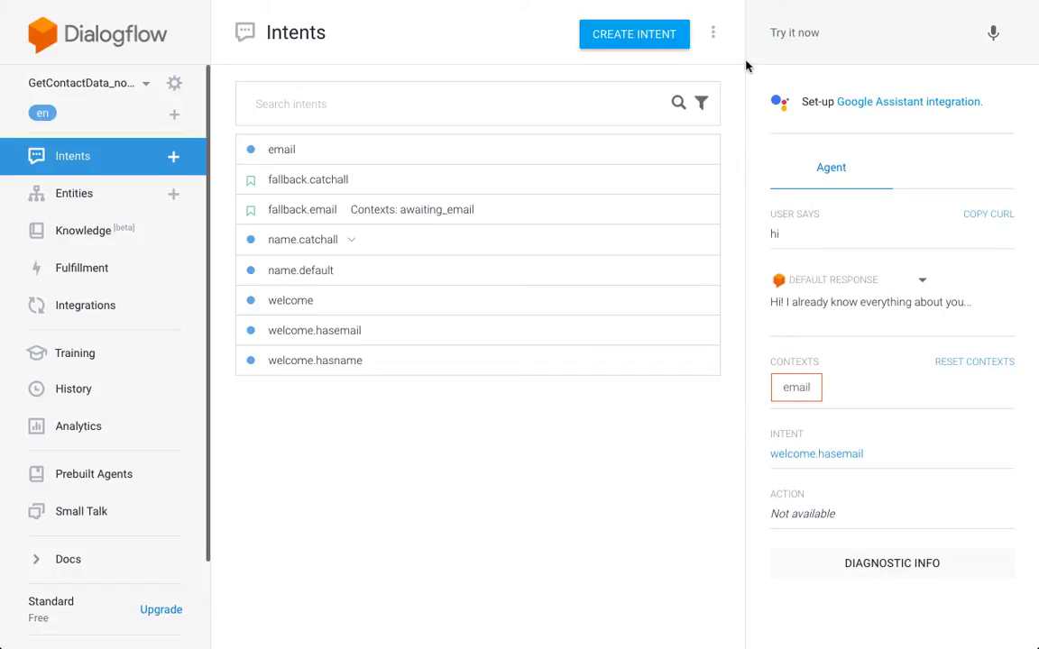